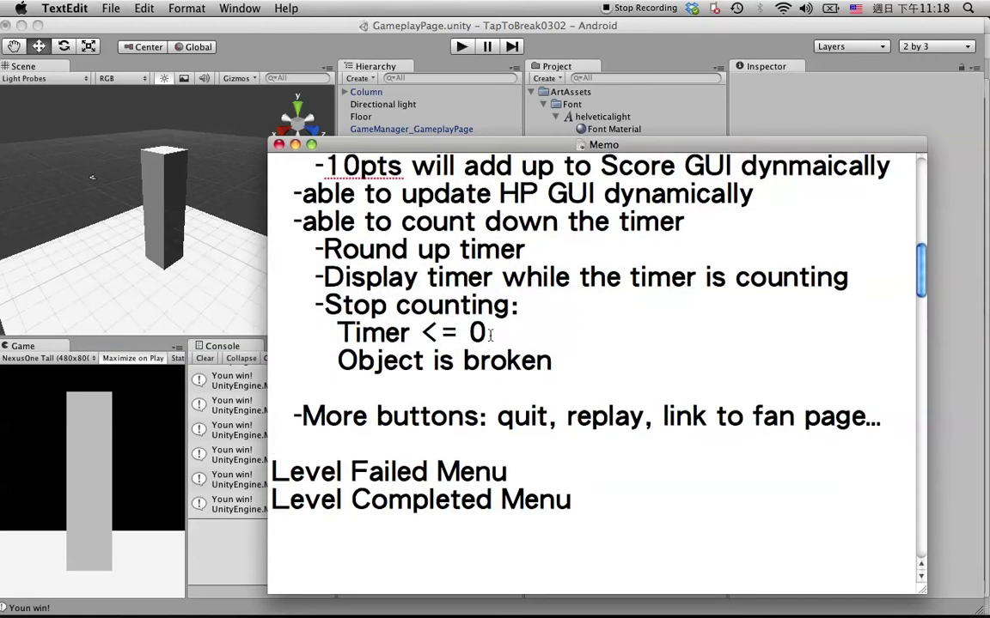
# - Change the quit entry in the buttons note to 'quit/home'
pyautogui.scroll(3, 490, 337)
pyautogui.scroll(3, 490, 337)
pyautogui.scroll(-2, 490, 337)
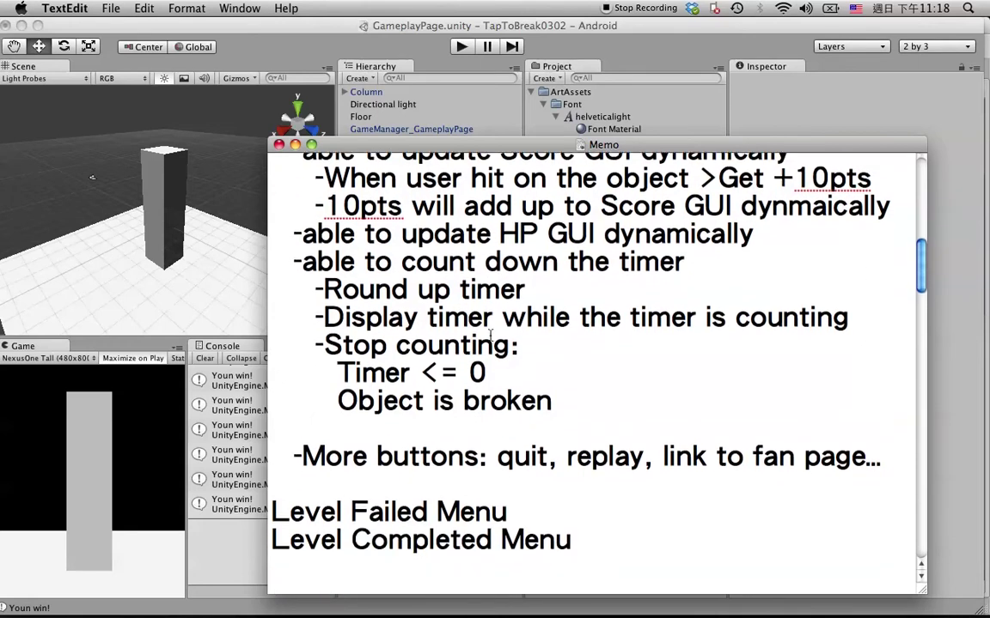
pyautogui.scroll(-3, 490, 337)
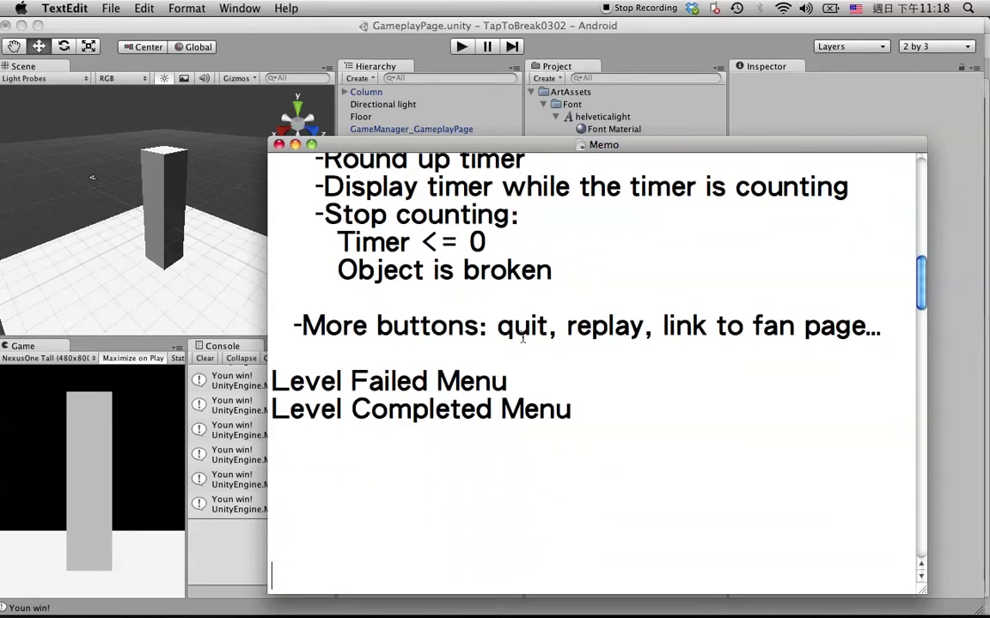
pyautogui.click(523, 337)
pyautogui.press('Right')
pyautogui.press('Right')
pyautogui.write('/home')
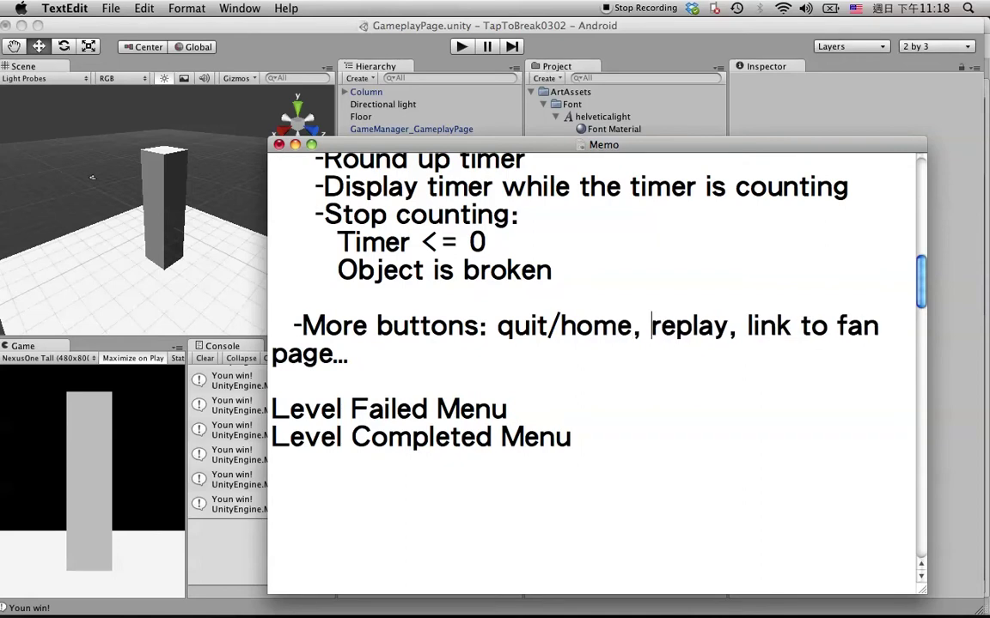
pyautogui.press('Right')
pyautogui.press('Right')
pyautogui.press('Right')
# - Add blank lines below the 'Level Failed Menu' heading in the memo
pyautogui.click(529, 405)
pyautogui.press('Return')
pyautogui.press('Return')
pyautogui.press('Return')
pyautogui.press('Return')
pyautogui.press('Return')
pyautogui.press('Return')
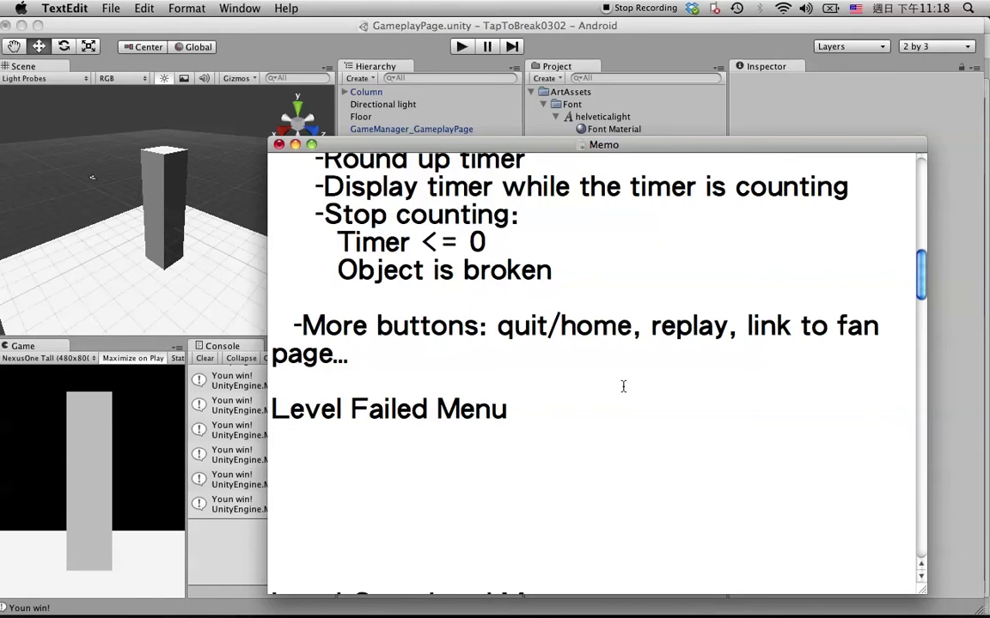
pyautogui.scroll(-1, 605, 406)
pyautogui.scroll(-3, 548, 406)
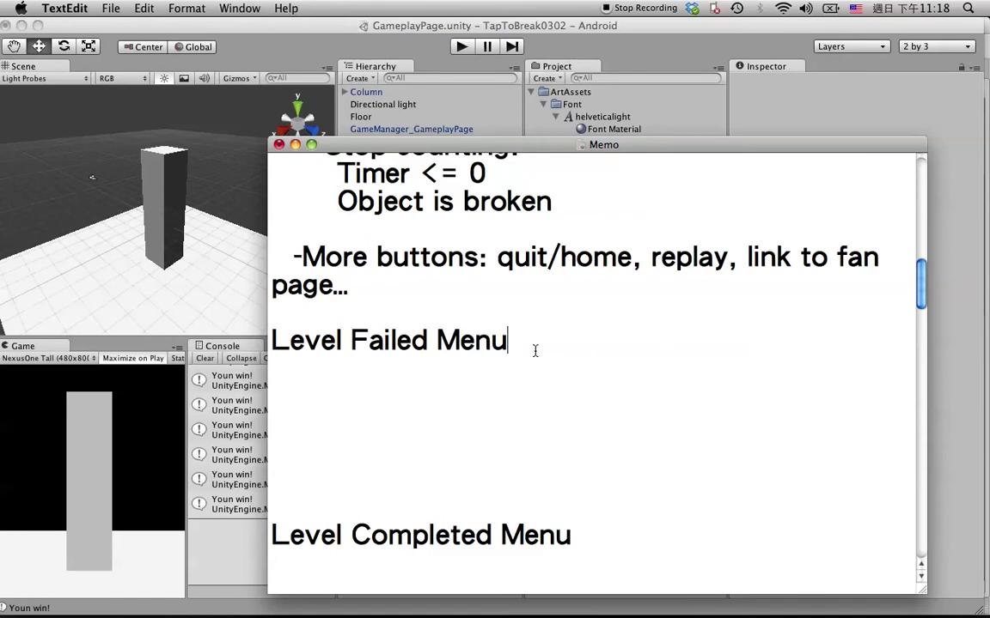
# - Open GUIControl_Gameplay from Unity's Project panel in MonoDevelop
pyautogui.click(273, 53)
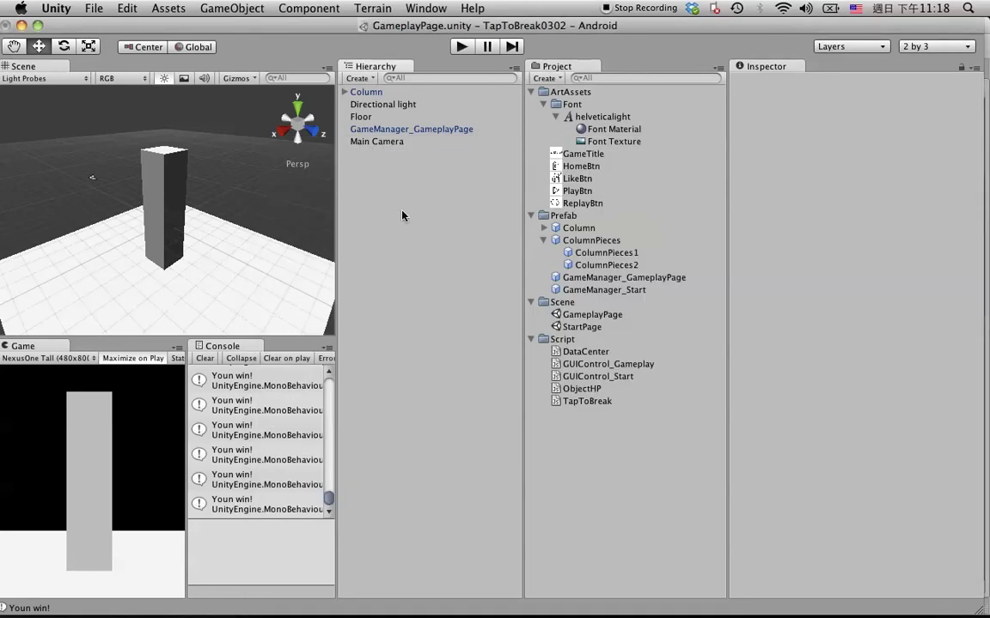
pyautogui.click(591, 364)
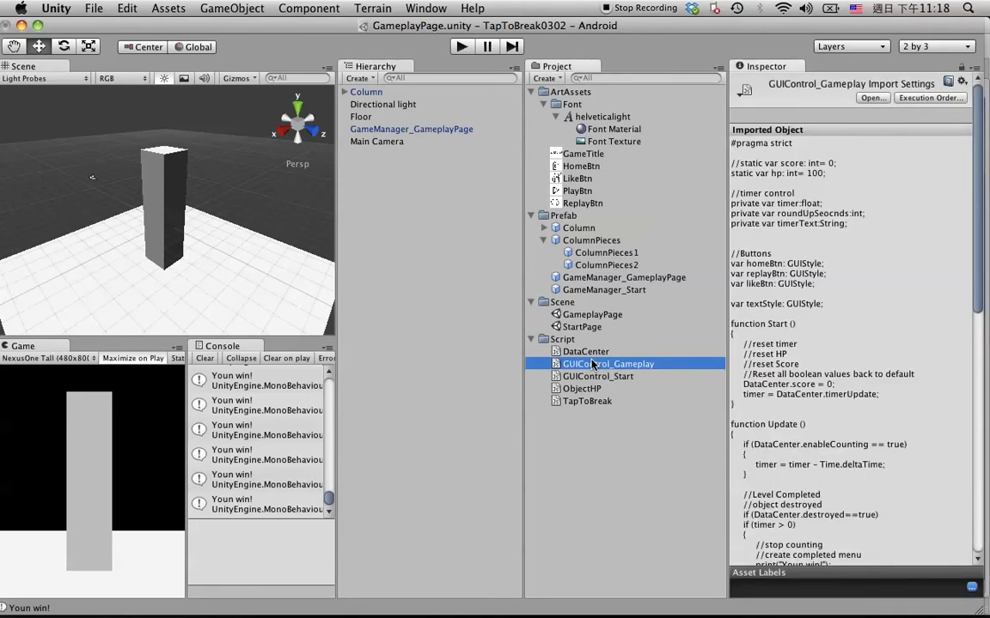
pyautogui.doubleClick(592, 364)
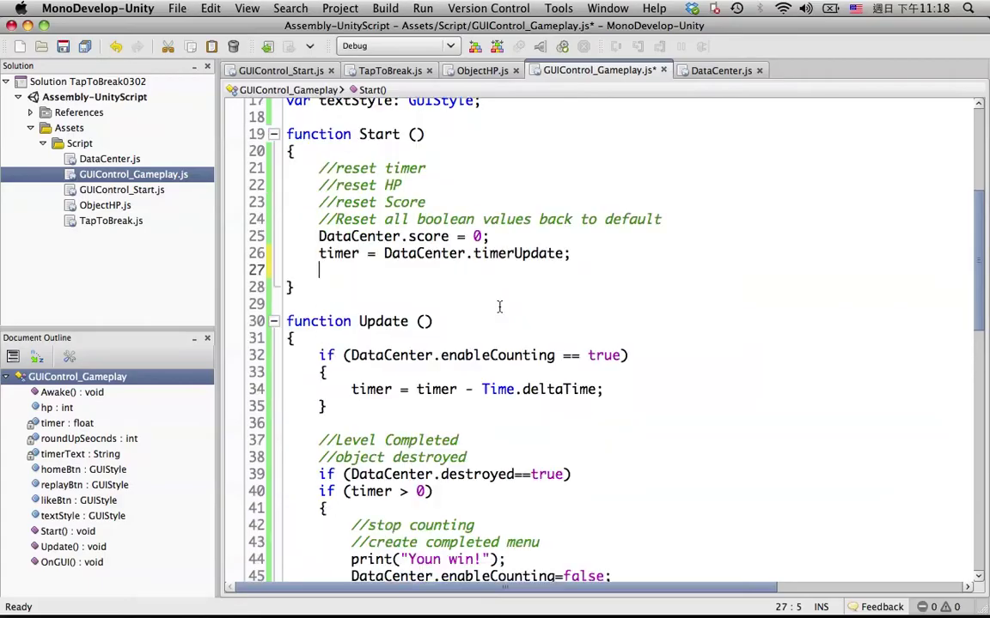
# - Locate the //Level failed block and place the cursor after its opening brace
pyautogui.scroll(-7, 499, 306)
pyautogui.scroll(-2, 499, 306)
pyautogui.scroll(-2, 499, 307)
pyautogui.scroll(-5, 500, 306)
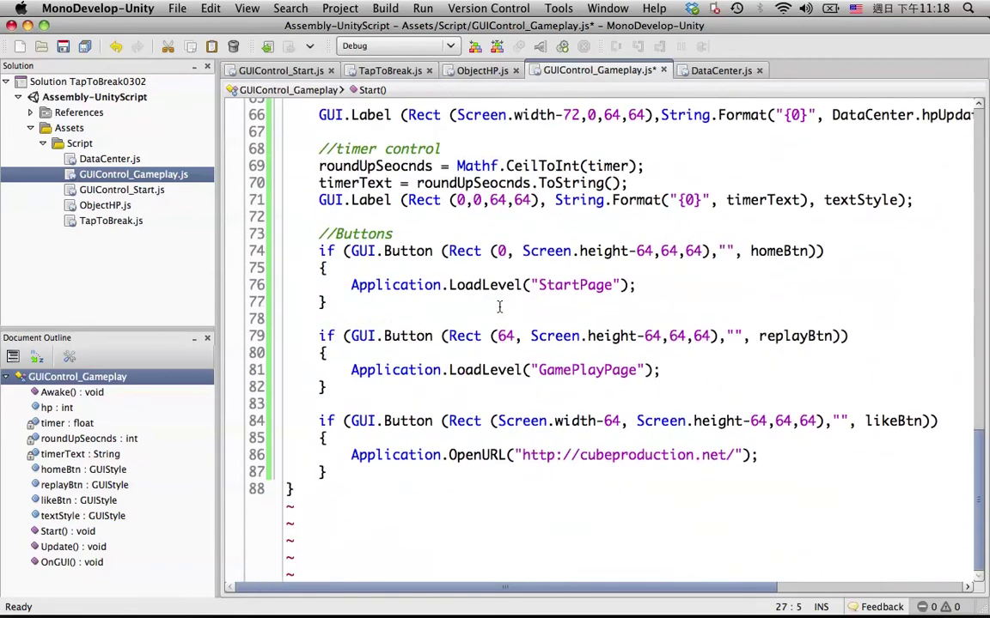
pyautogui.scroll(2, 499, 306)
pyautogui.scroll(6, 500, 306)
pyautogui.scroll(2, 499, 307)
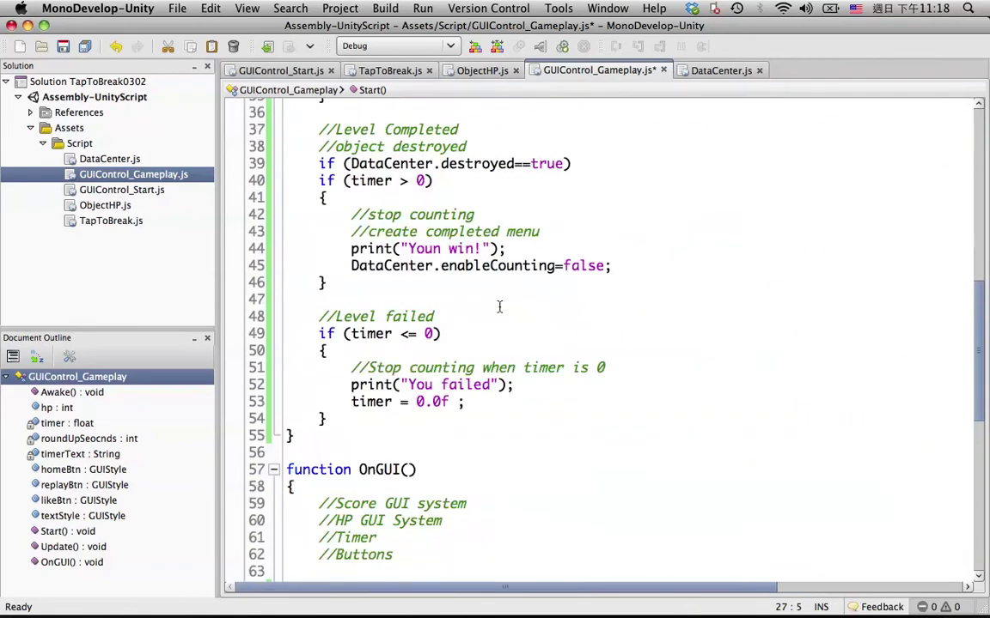
pyautogui.scroll(4, 499, 307)
pyautogui.scroll(-3, 499, 307)
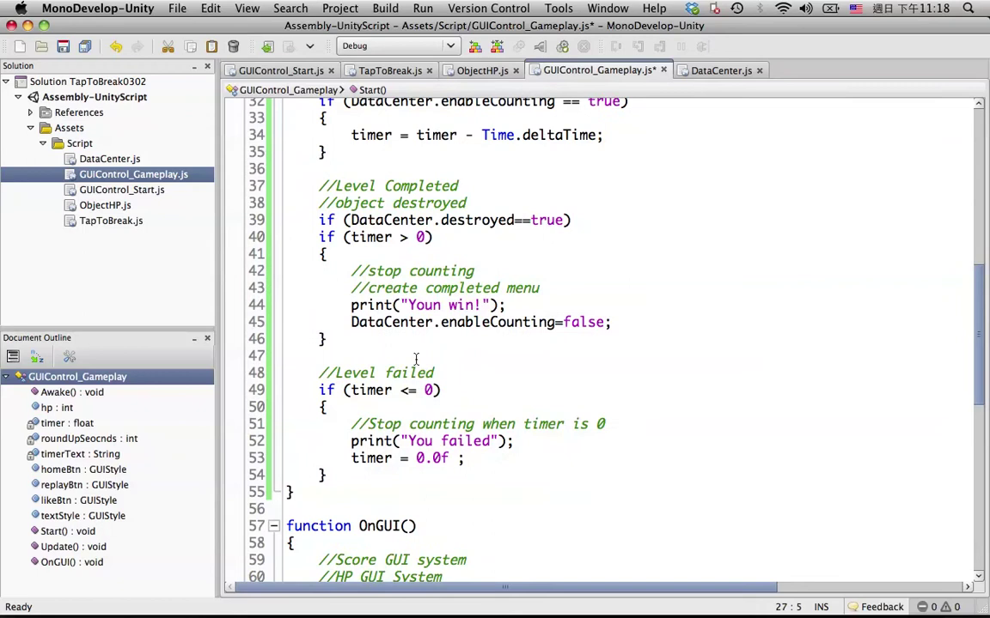
pyautogui.moveTo(434, 373); pyautogui.dragTo(294, 372)
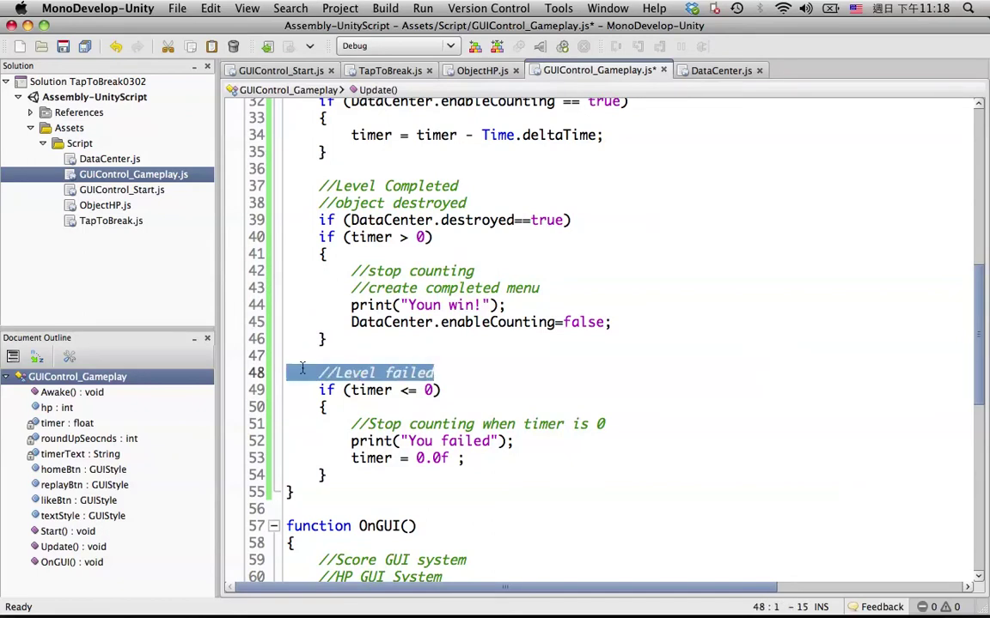
pyautogui.click(456, 369)
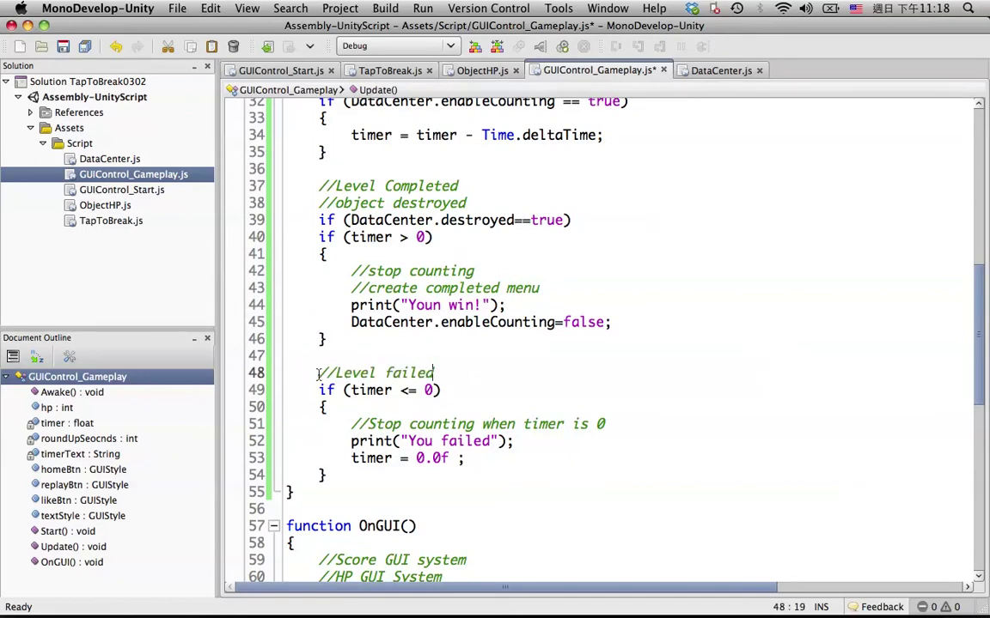
pyautogui.keyDown('shift'); pyautogui.click(320, 373); pyautogui.keyUp('shift')
pyautogui.click(361, 407)
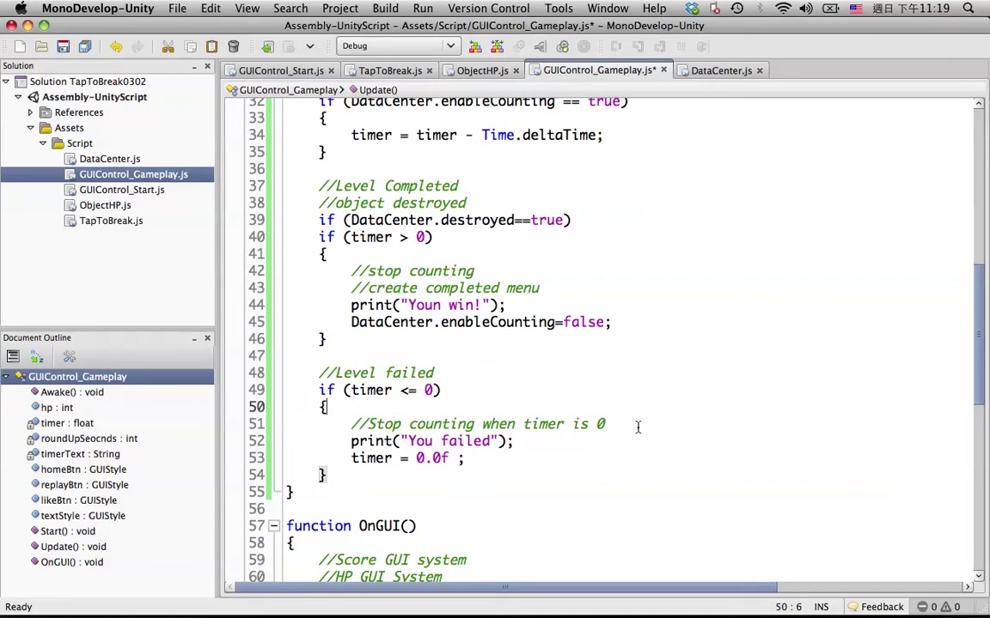
# - Delete the '//Stop counting when timer is 0' comment and save the script
pyautogui.moveTo(619, 425)
pyautogui.mouseDown()
pyautogui.moveTo(329, 435)
pyautogui.moveTo(351, 426)
pyautogui.mouseUp()
pyautogui.press('BackSpace')
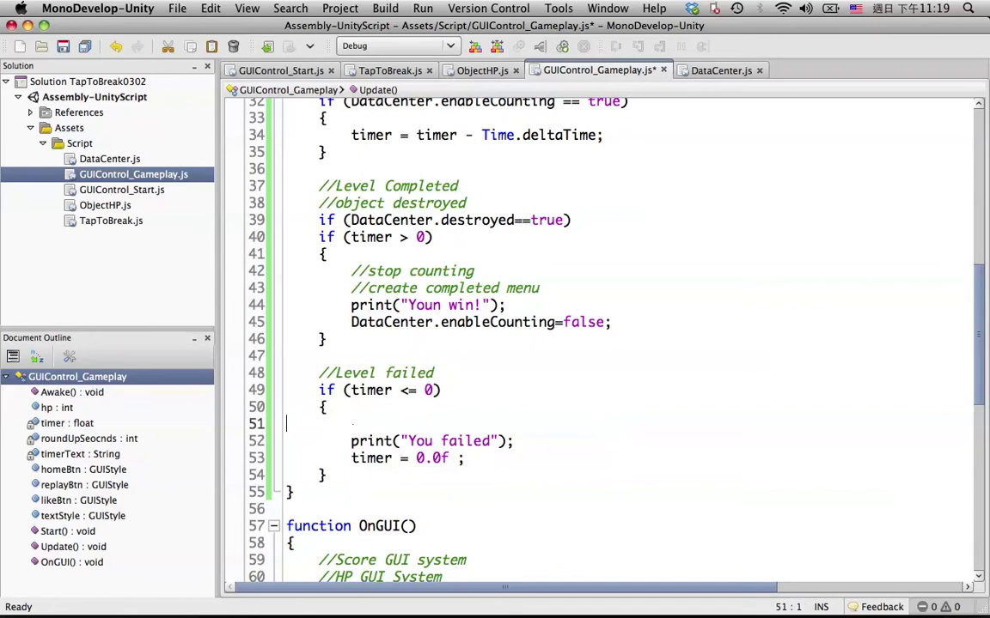
pyautogui.press('BackSpace')
pyautogui.click(530, 446)
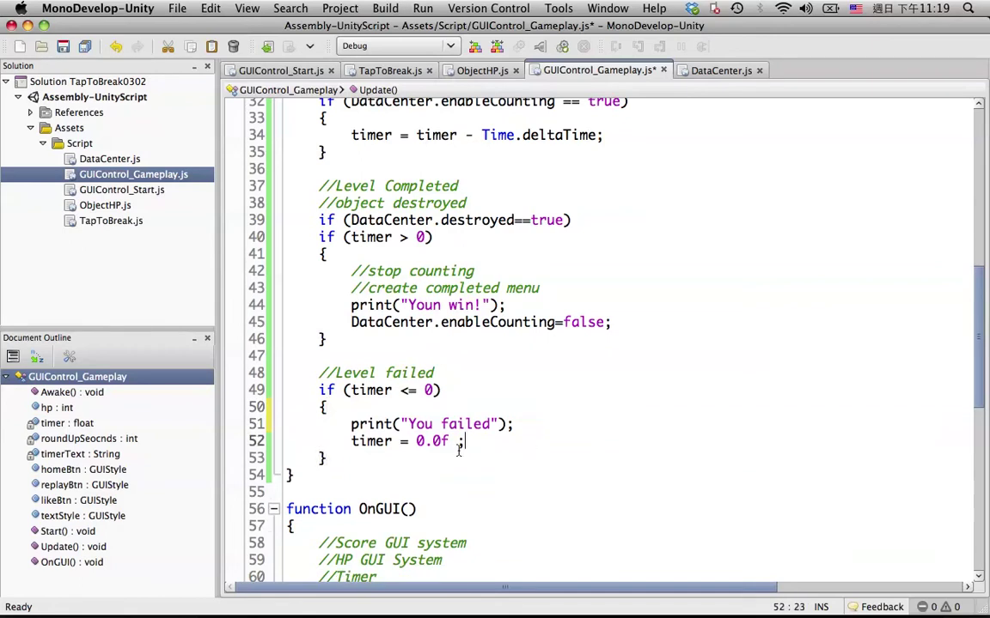
pyautogui.press('Left')
pyautogui.press('super+s')
pyautogui.press('super+Tab')
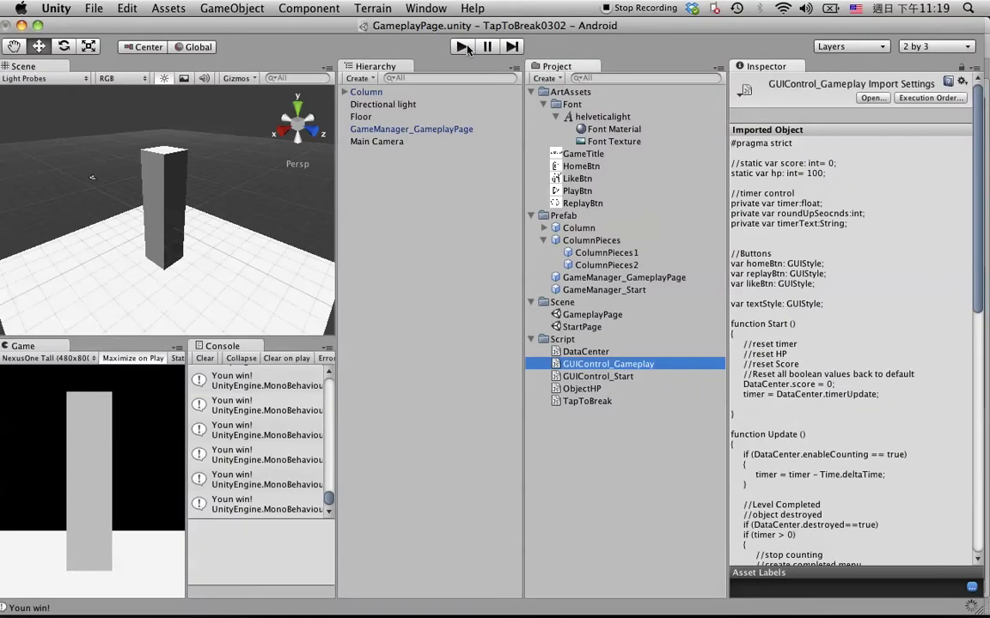
# - Play the scene until the timer hits zero and 'You failed' is logged, then stop
pyautogui.click(464, 47)
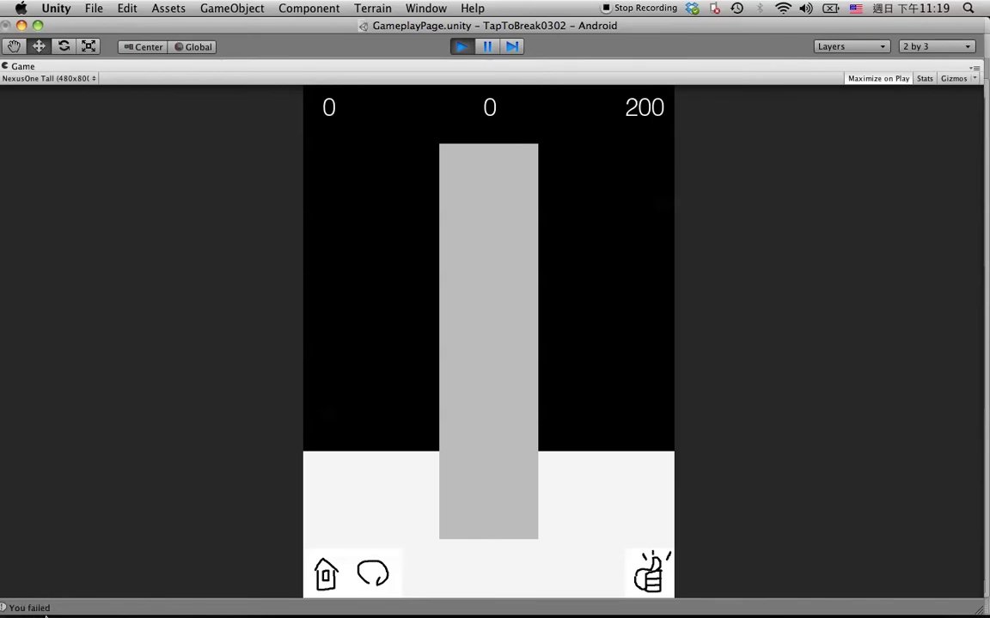
pyautogui.click(462, 47)
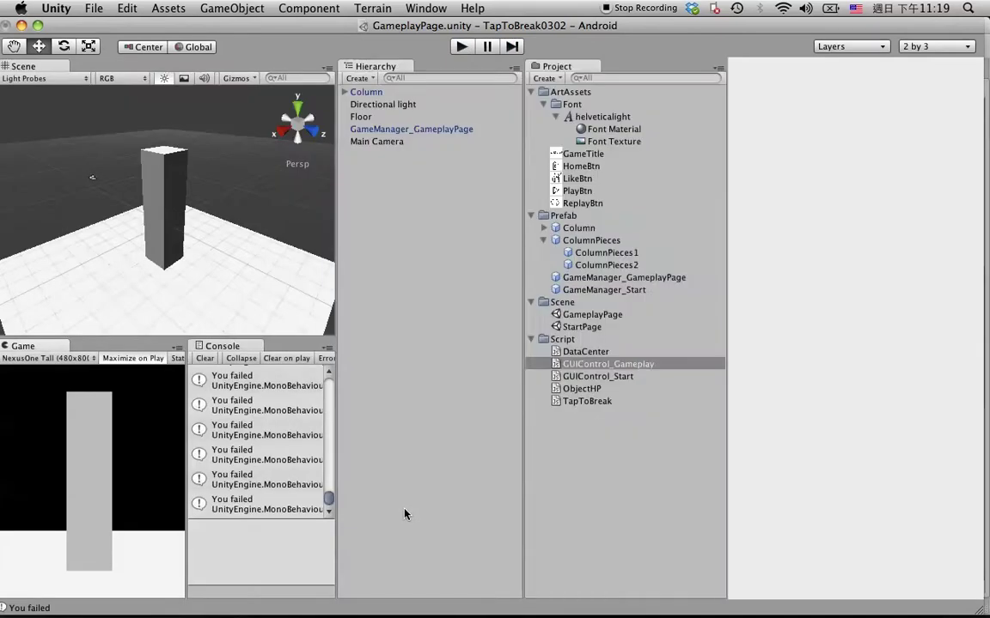
# - Add a '//enable Level Failed Menu' comment above the timer reset line
pyautogui.press('super+Tab')
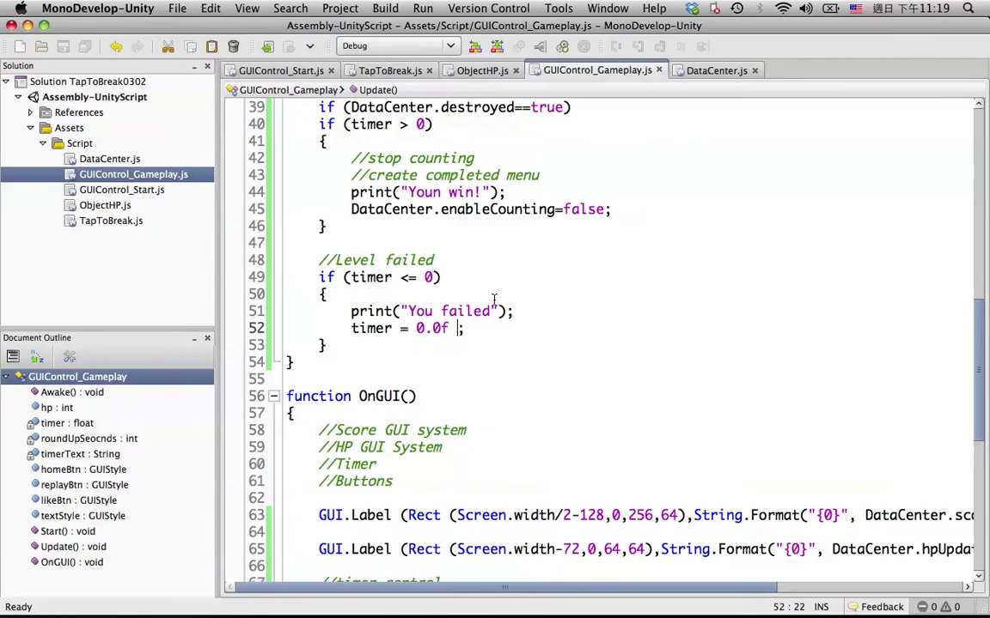
pyautogui.press('Home')
pyautogui.press('Return')
pyautogui.press('Up')
pyautogui.write('//e')
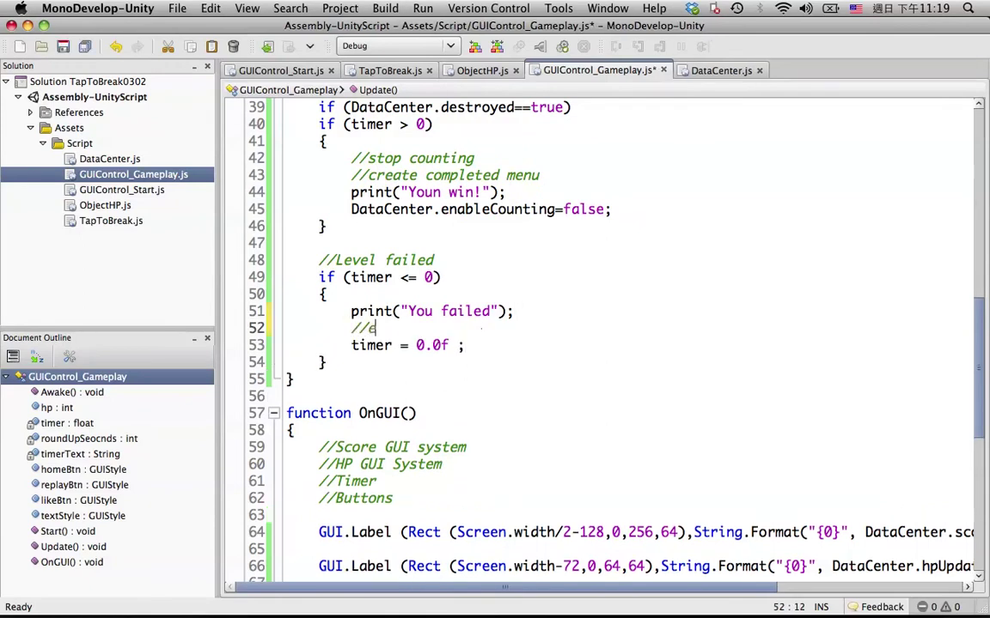
pyautogui.write('nable Lev')
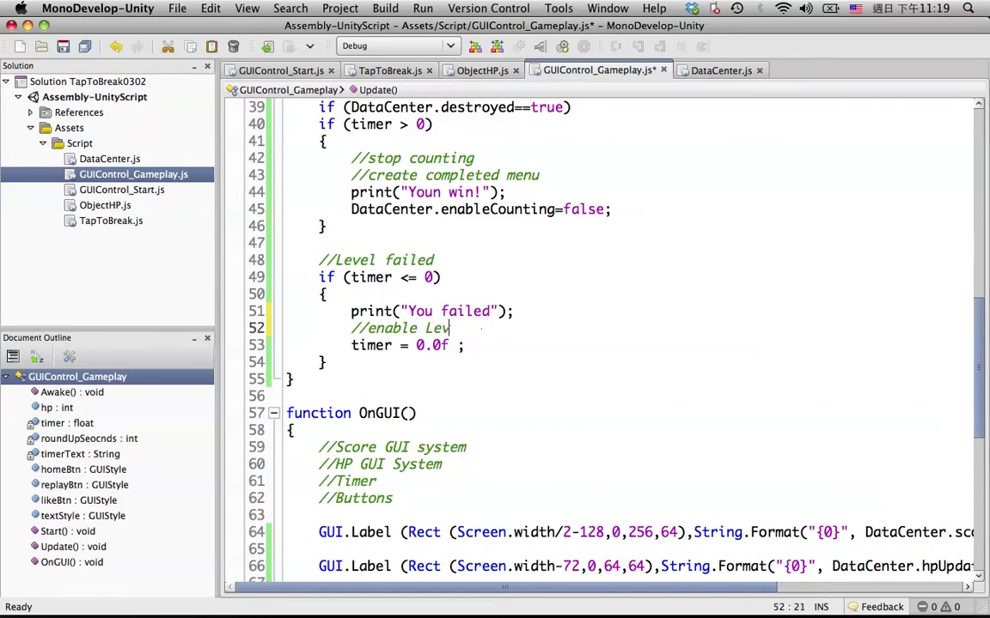
pyautogui.write('el Faile')
pyautogui.write('d Menu')
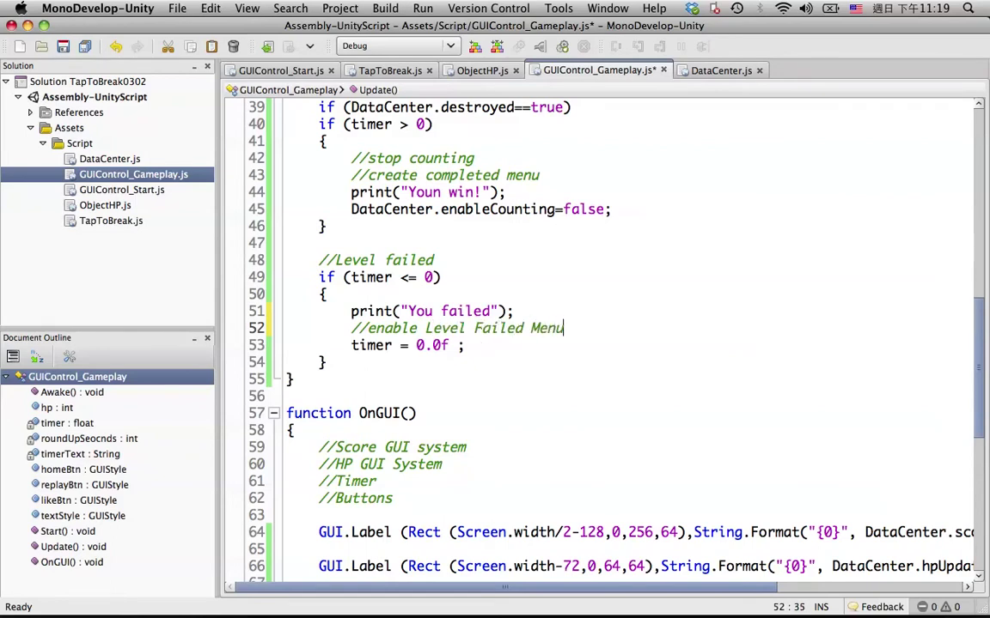
# - Add an indented '//Level Failed menu' comment after the like button block
pyautogui.scroll(-4, 543, 375)
pyautogui.scroll(-4, 542, 375)
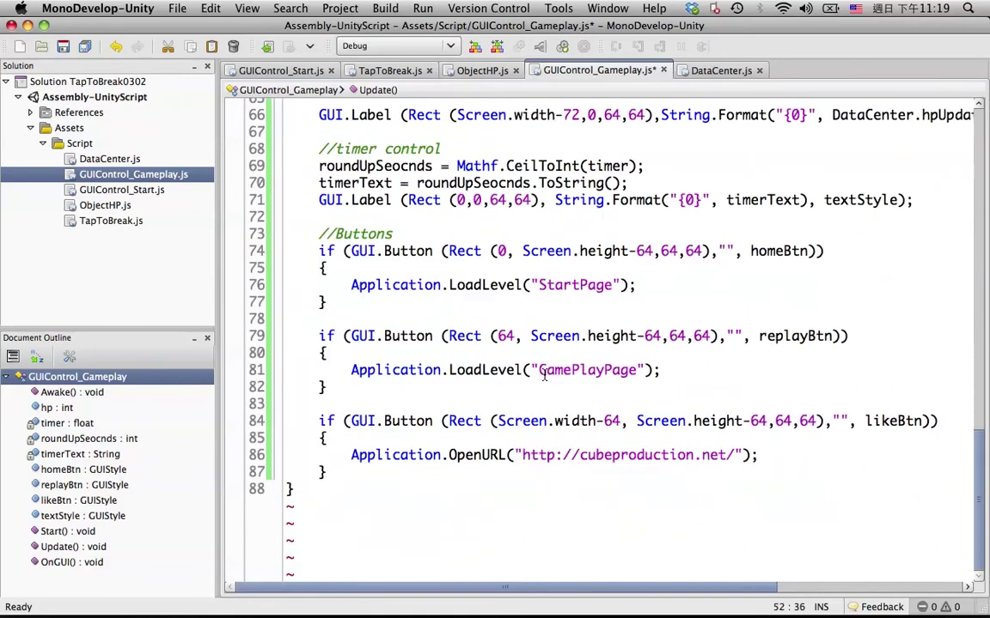
pyautogui.click(349, 478)
pyautogui.press('Return')
pyautogui.press('Return')
pyautogui.press('Return')
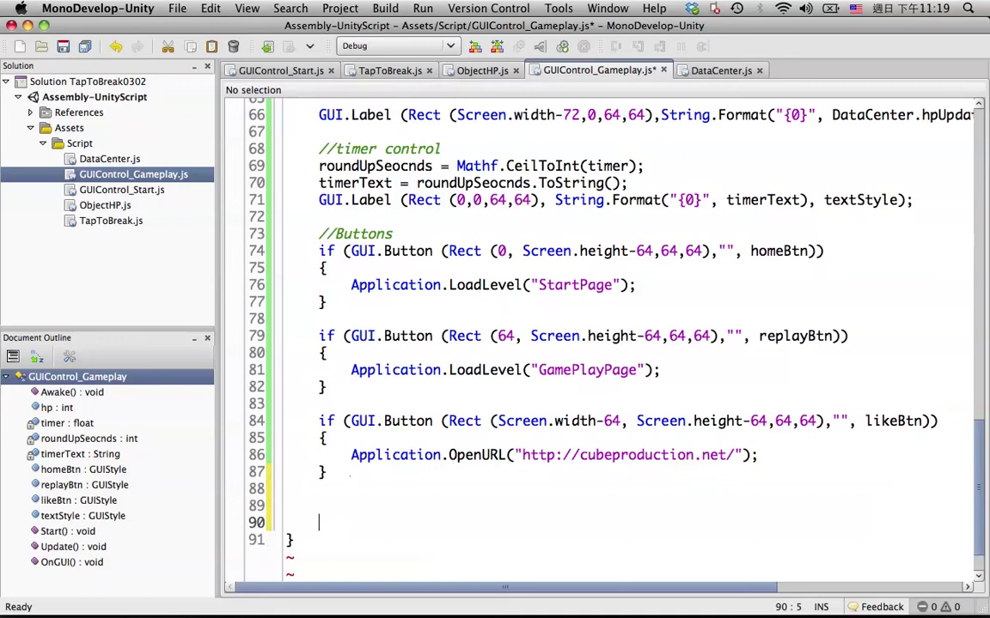
pyautogui.press('BackSpace')
pyautogui.press('Tab')
pyautogui.write('//')
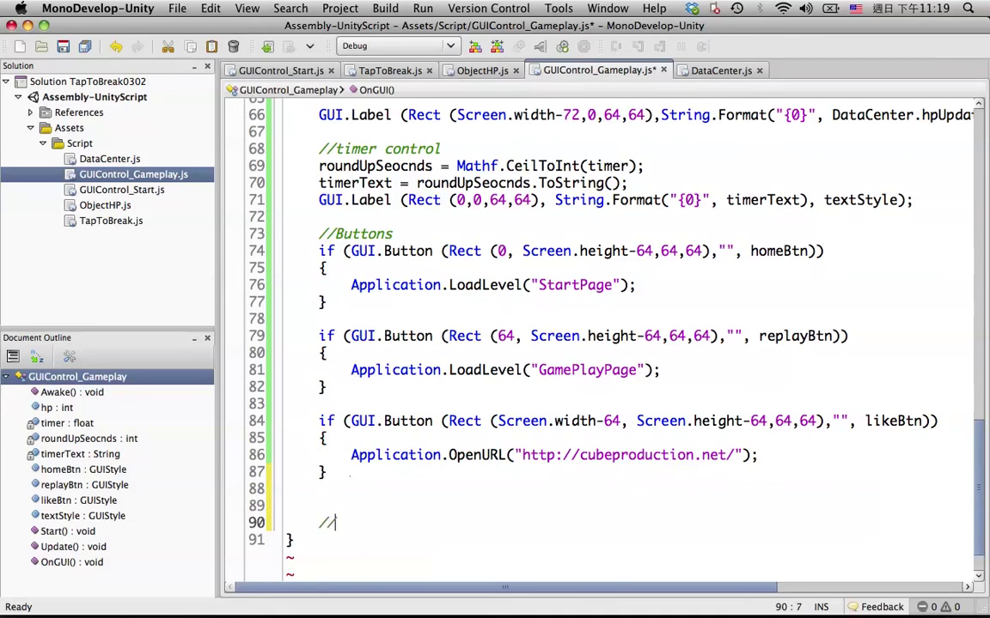
pyautogui.write('Level ')
pyautogui.write('Failed ')
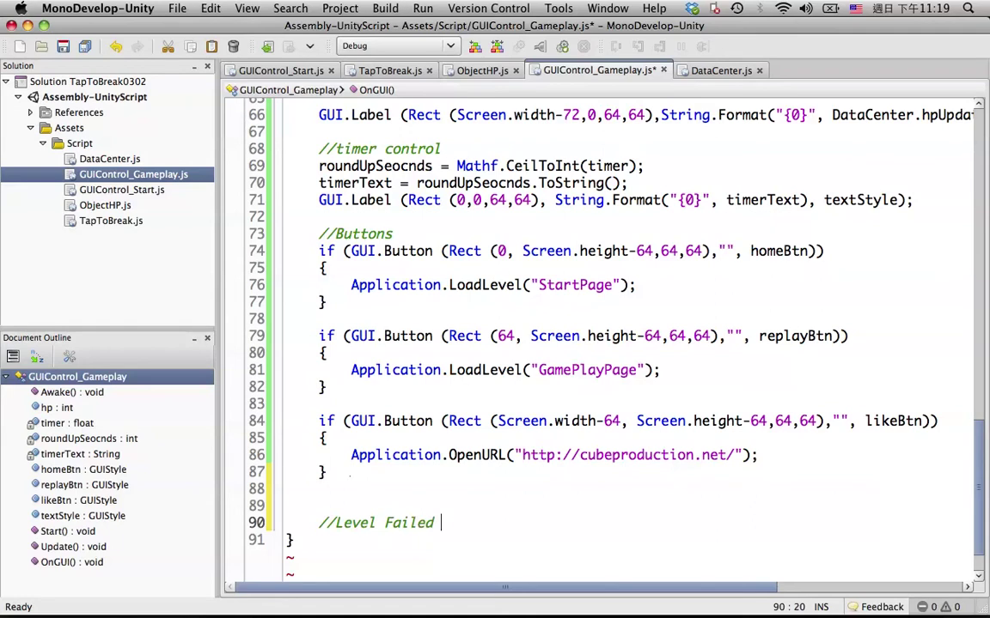
pyautogui.write('menu')
pyautogui.press('Return')
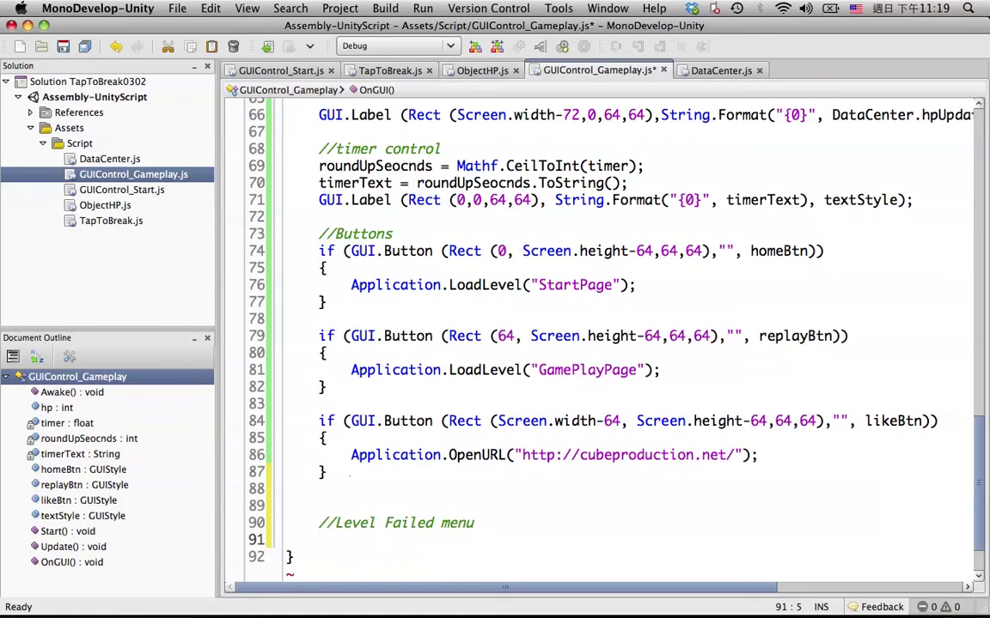
# - Start a trial GUI.Label (Rect line under the comment, then erase it
pyautogui.write('GUI')
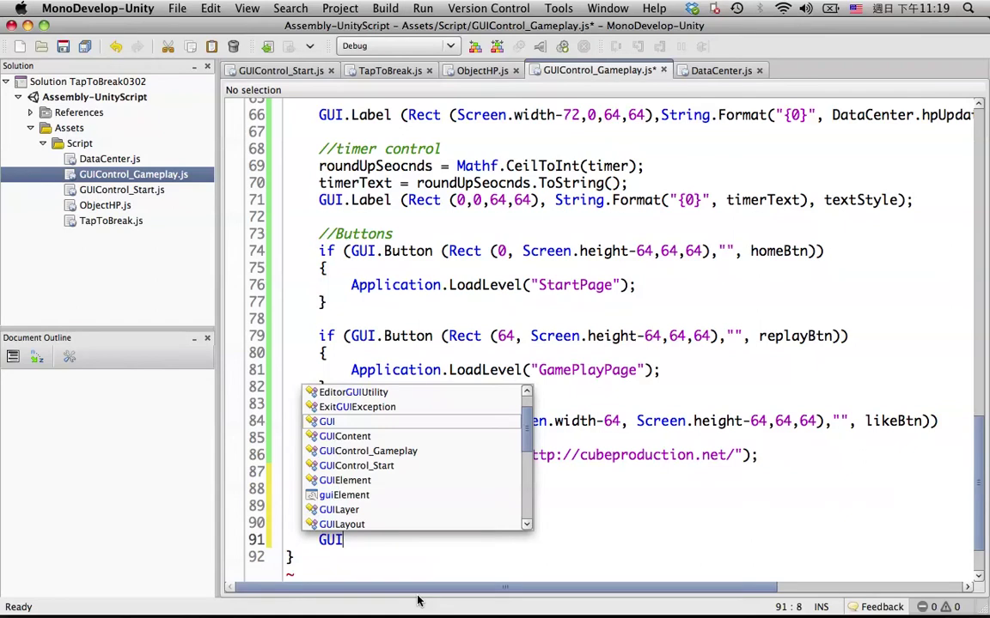
pyautogui.write('.Label')
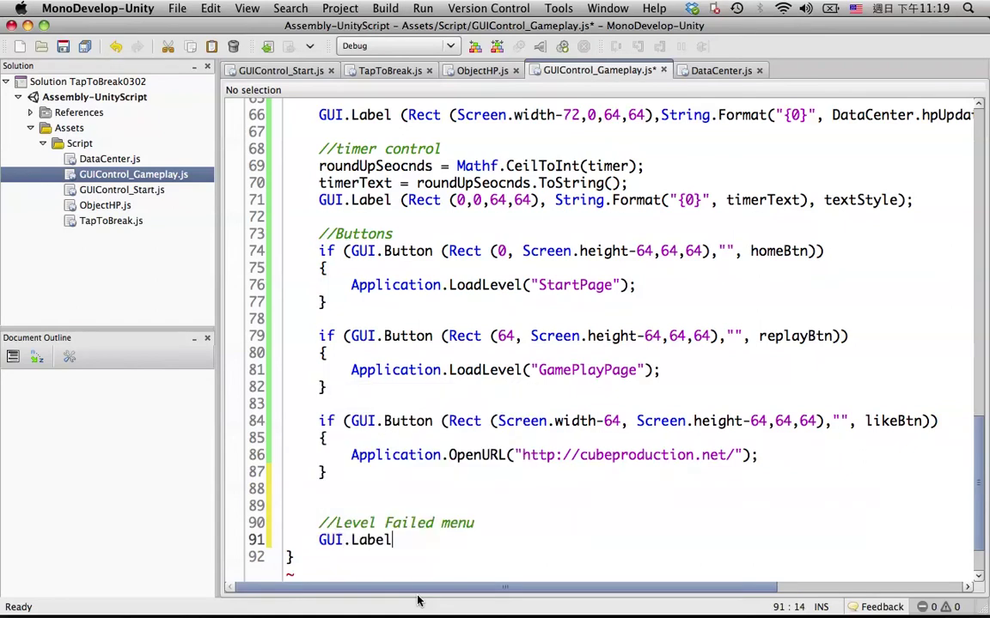
pyautogui.write(' (')
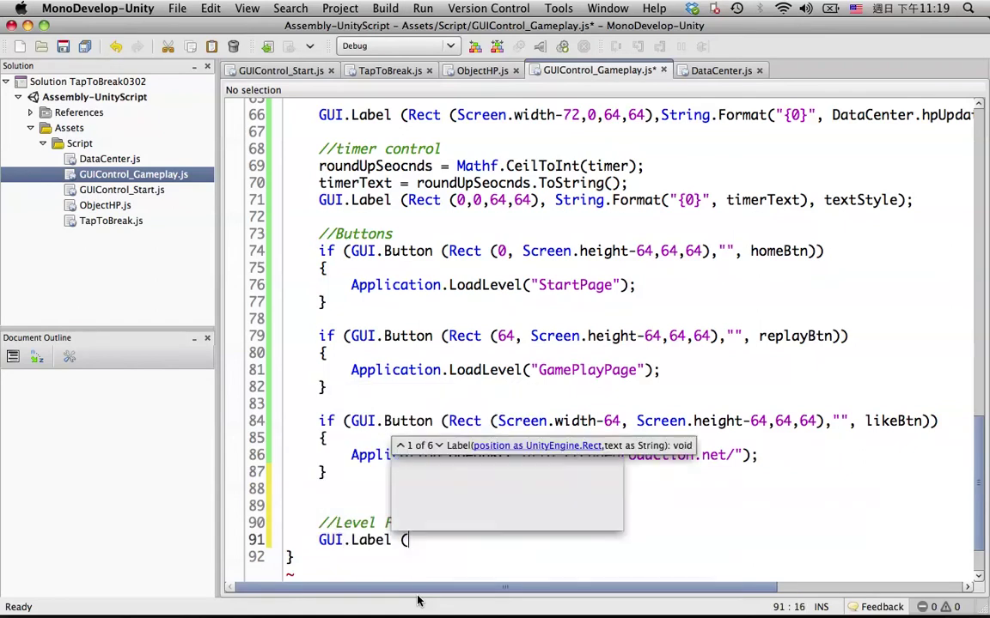
pyautogui.write('Rec')
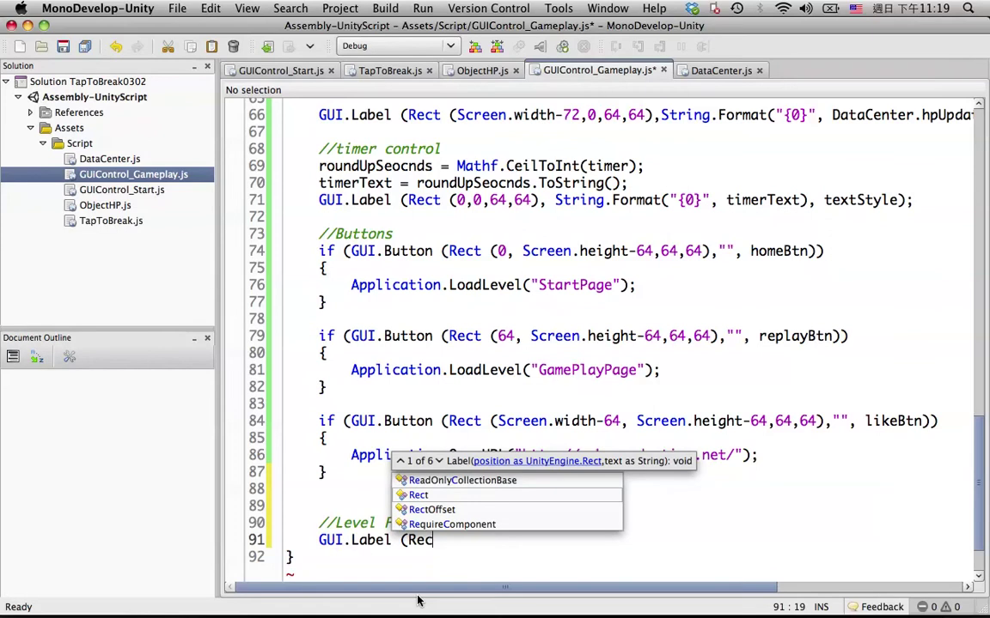
pyautogui.press('BackSpace')
pyautogui.press('BackSpace')
pyautogui.press('BackSpace')
pyautogui.press('BackSpace')
pyautogui.press('BackSpace')
pyautogui.press('BackSpace')
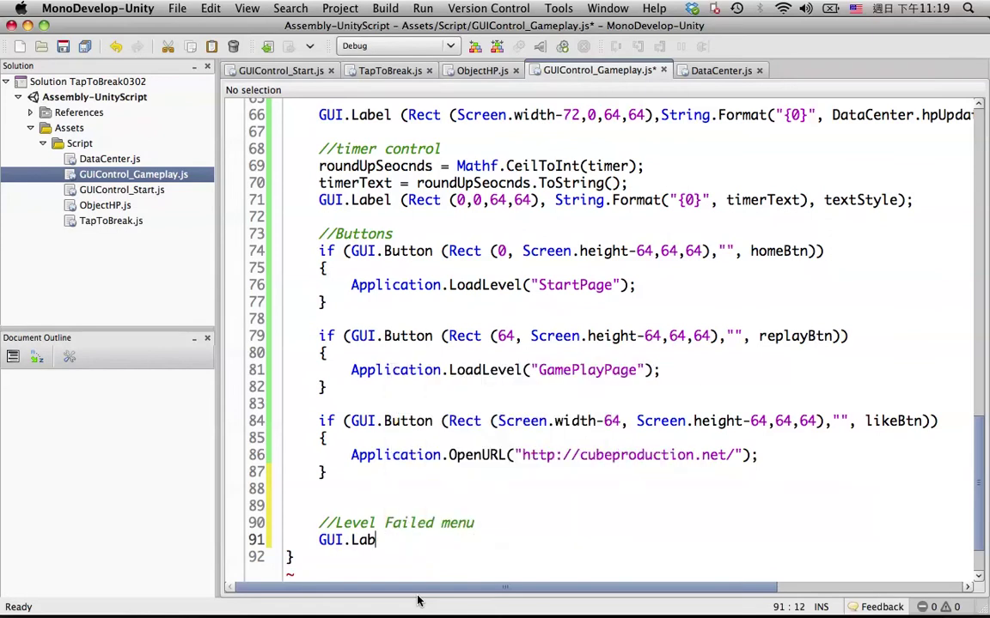
pyautogui.press('BackSpace')
pyautogui.press('BackSpace')
pyautogui.press('BackSpace')
pyautogui.press('BackSpace')
pyautogui.press('BackSpace')
pyautogui.press('BackSpace')
pyautogui.press('BackSpace')
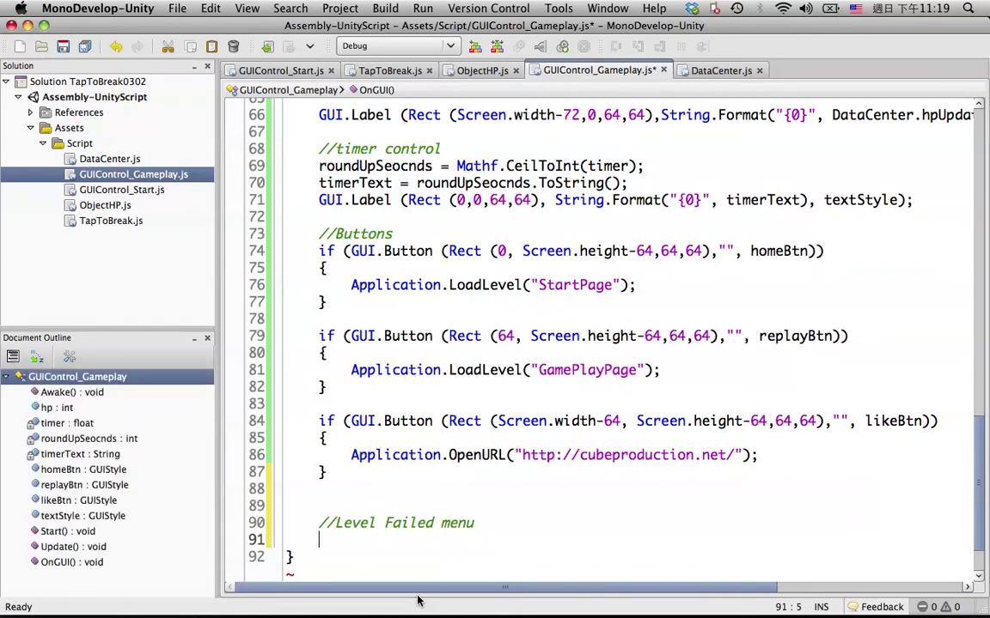
pyautogui.press('super+Tab')
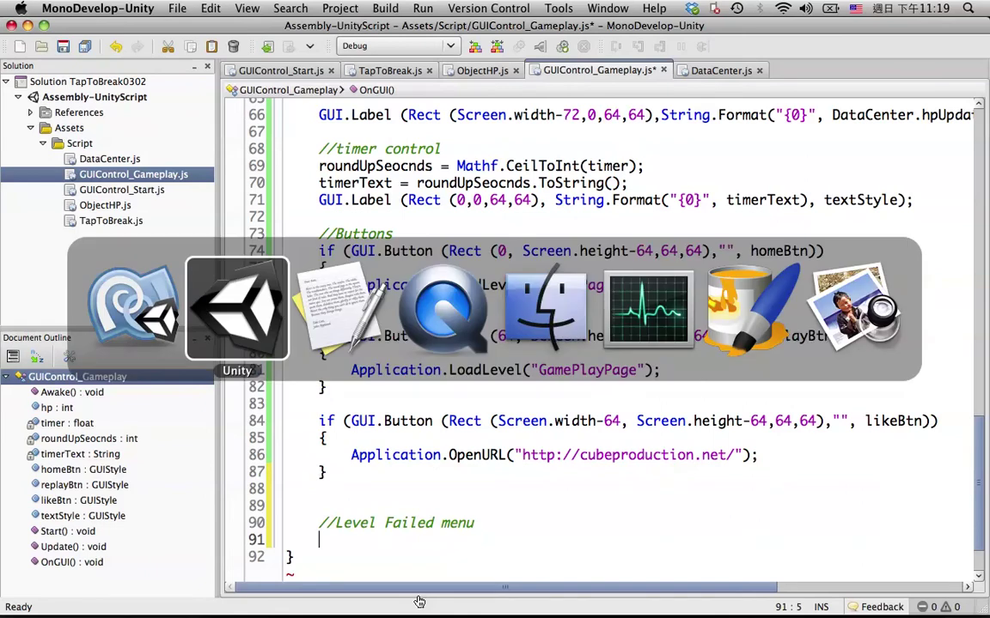
# - Open the GameplayPage_Fail mockup in Preview
pyautogui.press('super+Tab')
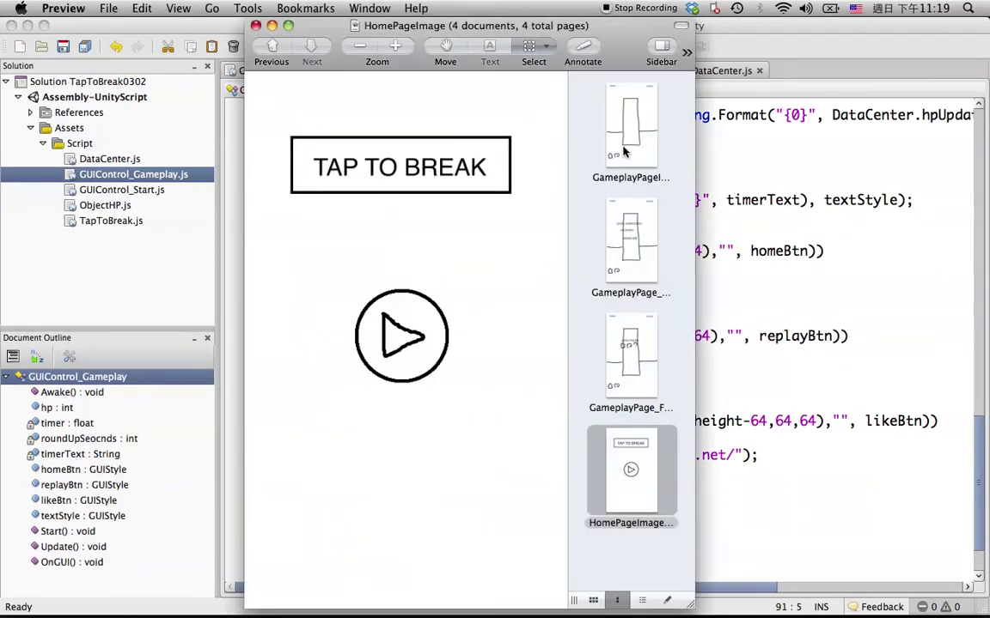
pyautogui.click(631, 176)
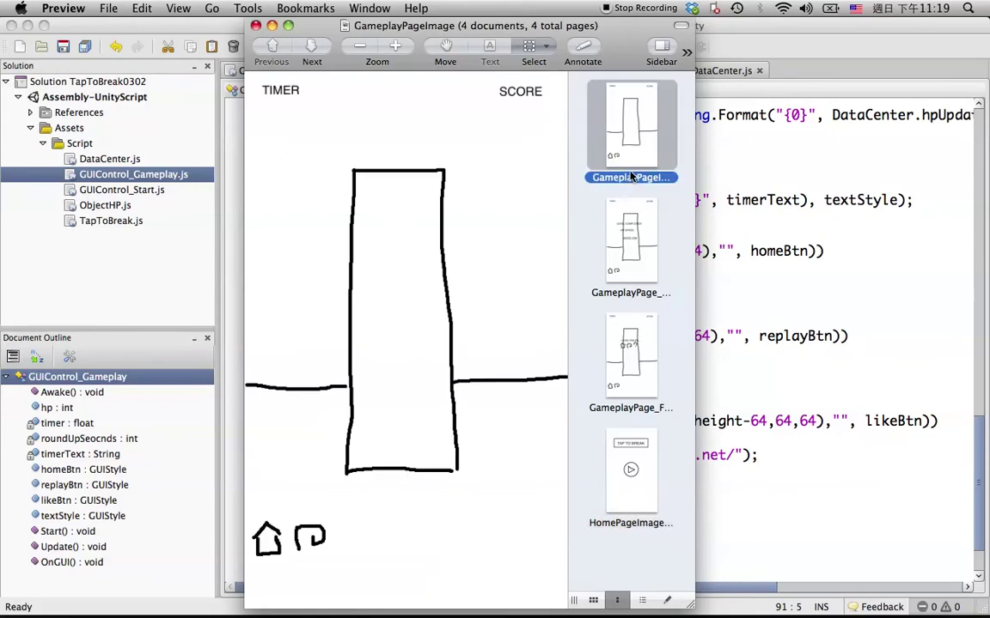
pyautogui.press('Down')
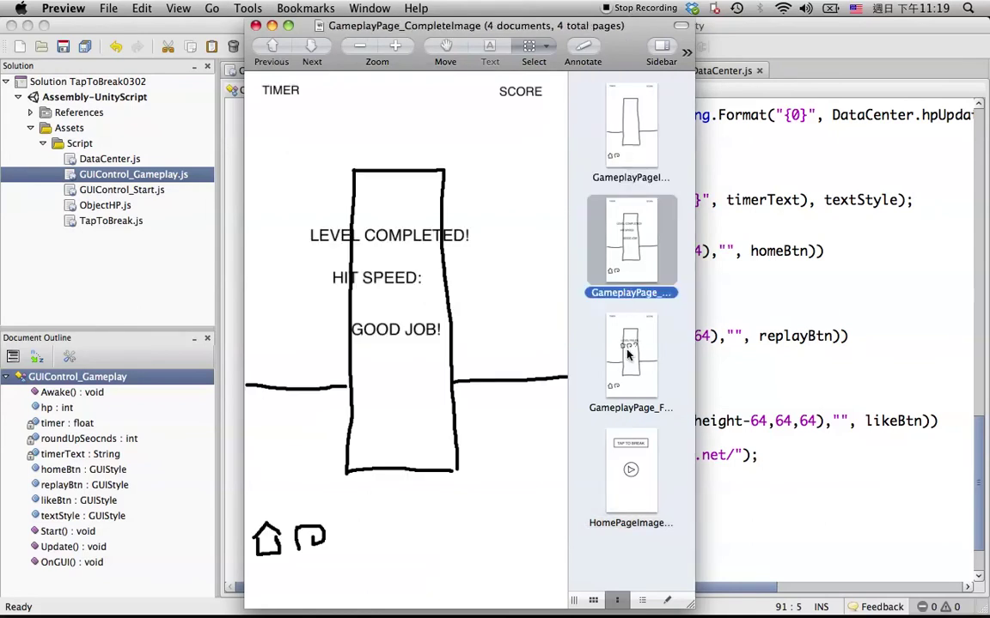
pyautogui.click(627, 352)
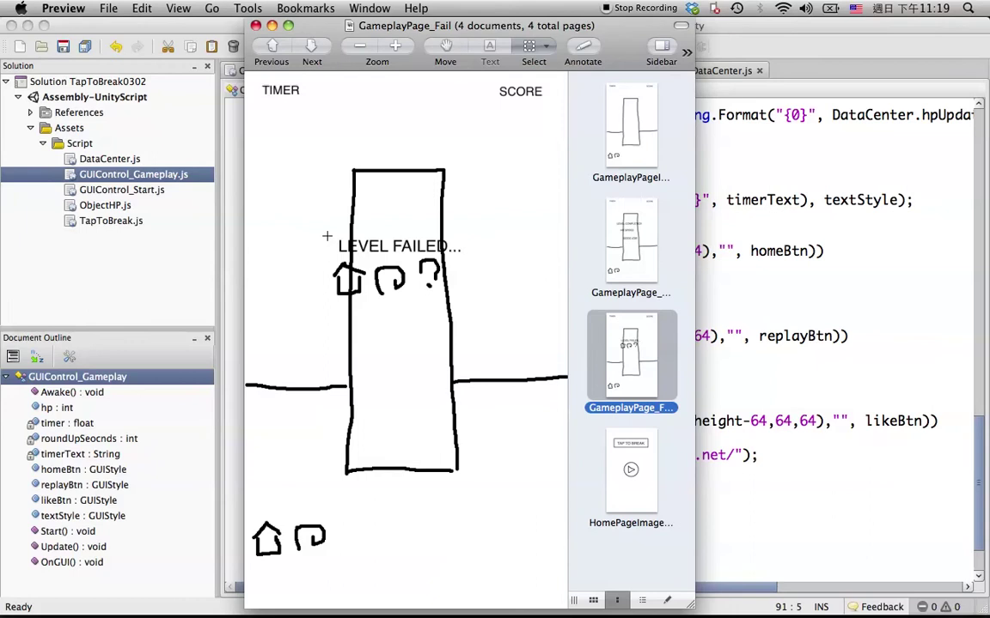
# - Measure the LEVEL FAILED... title area at about 273 × 145
pyautogui.moveTo(312, 217); pyautogui.dragTo(495, 314)
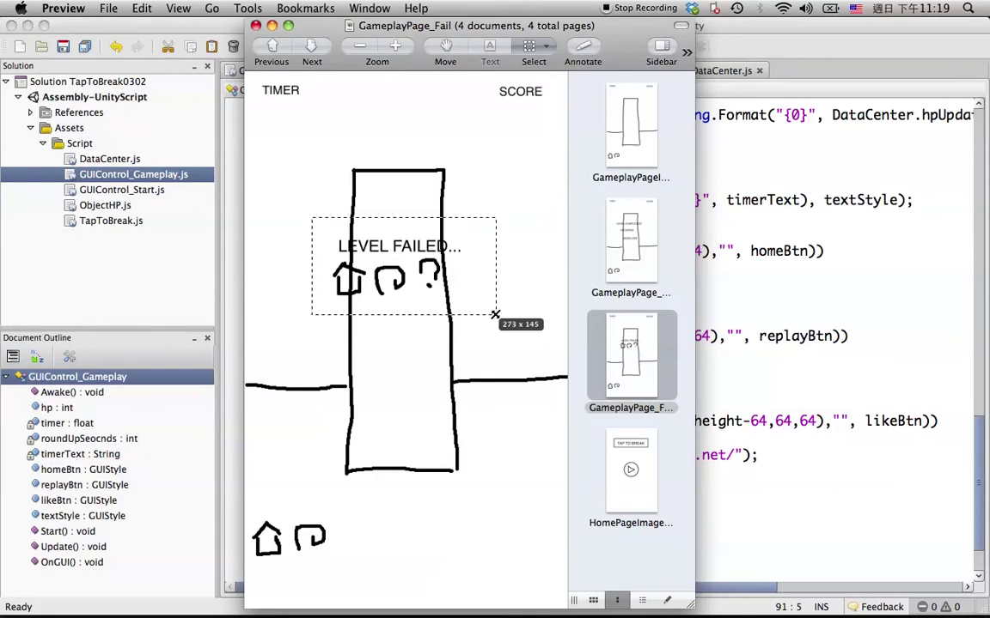
pyautogui.moveTo(495, 315); pyautogui.dragTo(495, 314)
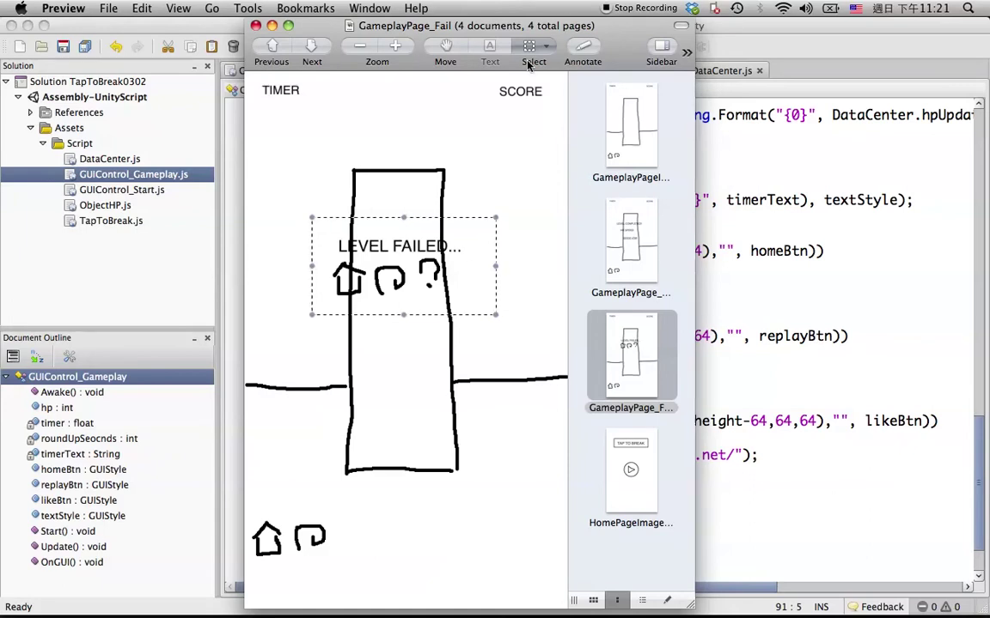
pyautogui.press('super+Tab')
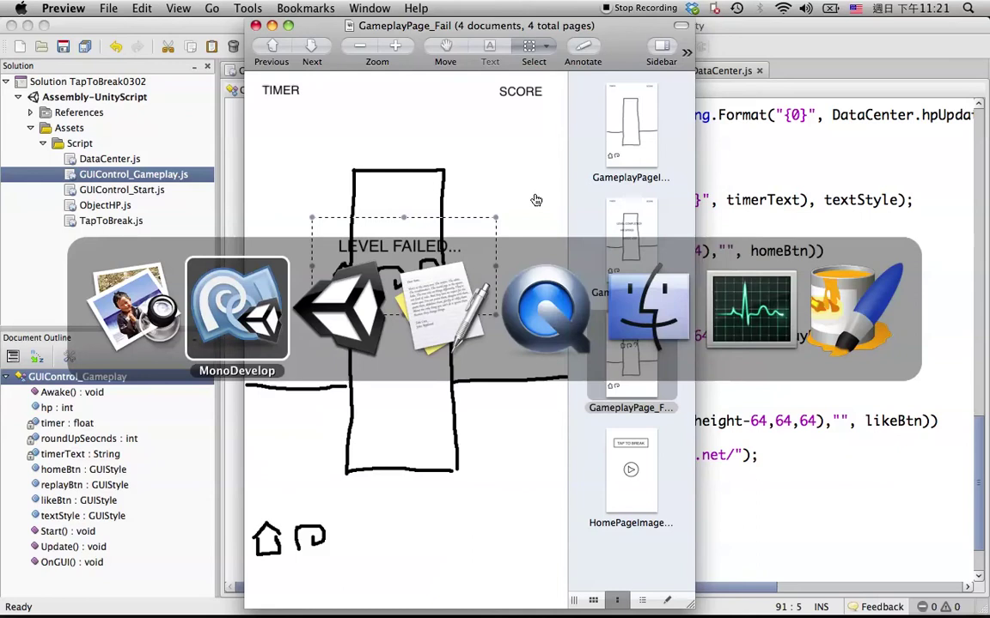
pyautogui.press('super+Tab')
pyautogui.press('super+Tab')
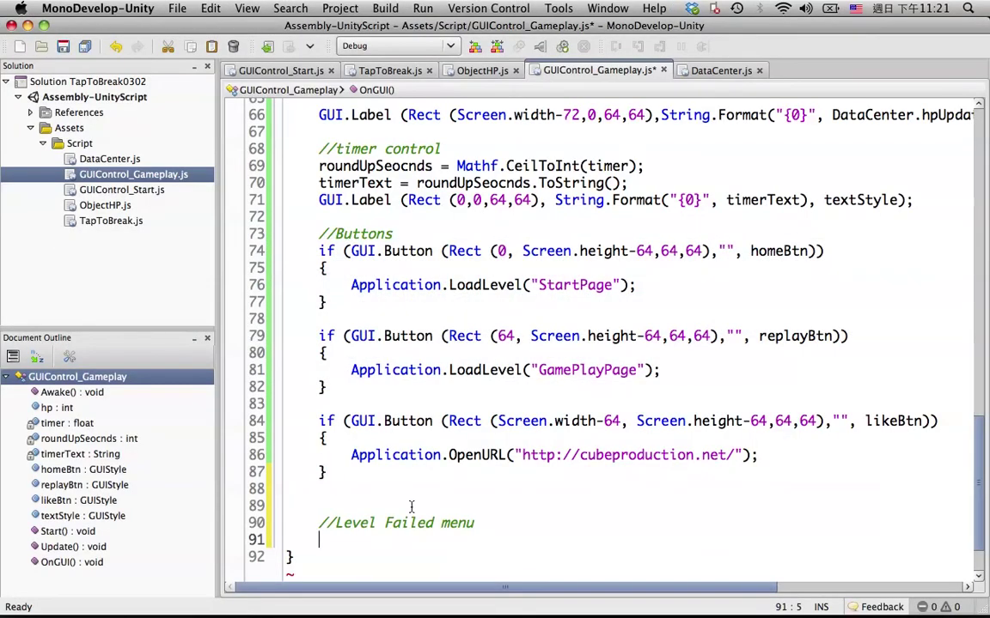
# - Start a GUI.Label call with a Rect positioned at Screen.width/2 and Screen.height
pyautogui.write('GUI')
pyautogui.press('Escape')
pyautogui.write('.La')
pyautogui.press('Return')
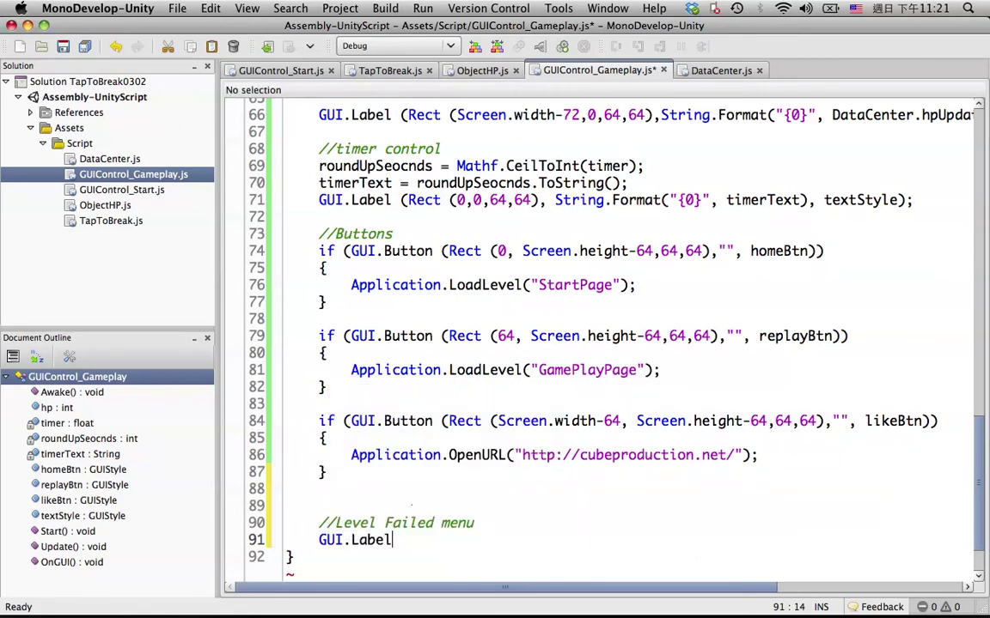
pyautogui.write('(')
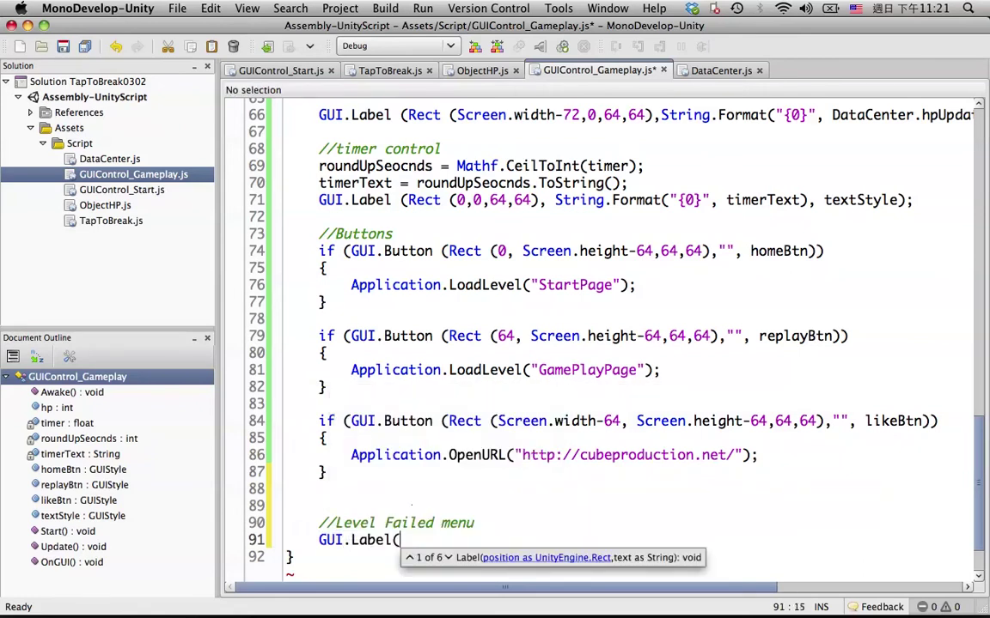
pyautogui.write(' (')
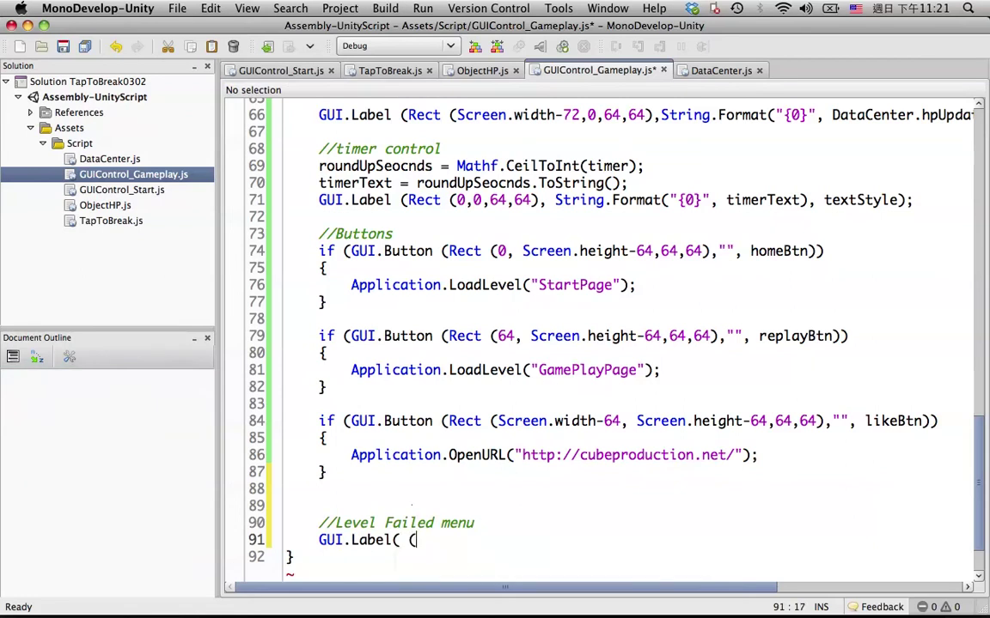
pyautogui.press('BackSpace')
pyautogui.press('BackSpace')
pyautogui.write('re')
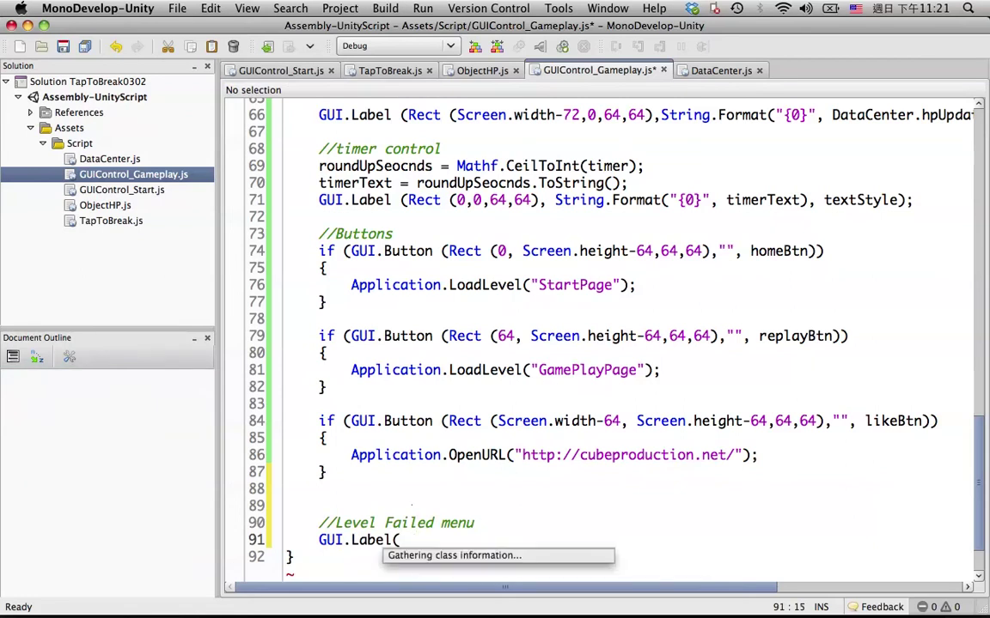
pyautogui.press('BackSpace')
pyautogui.press('BackSpace')
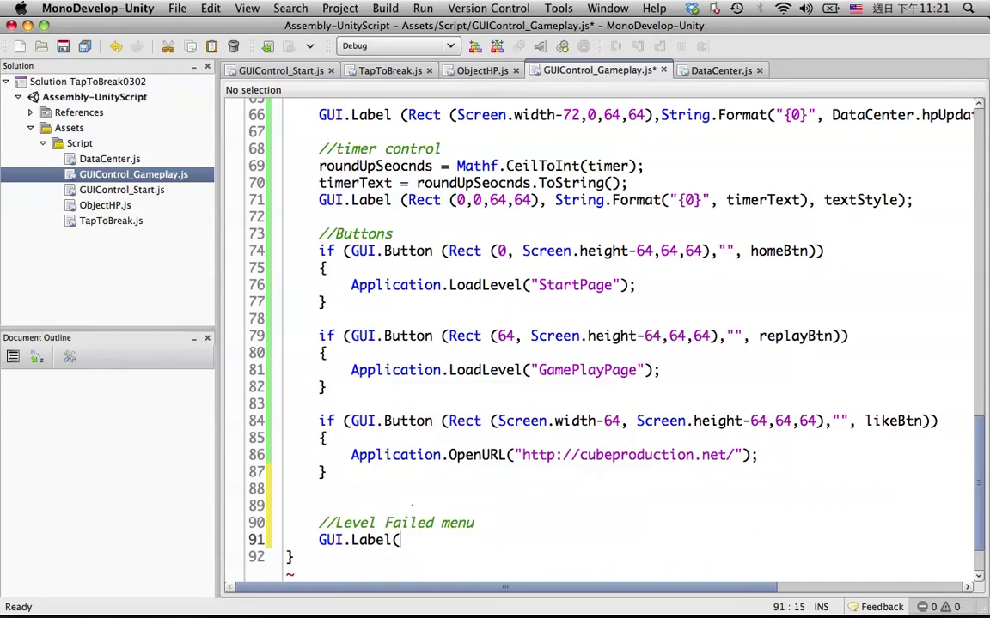
pyautogui.write('Rect')
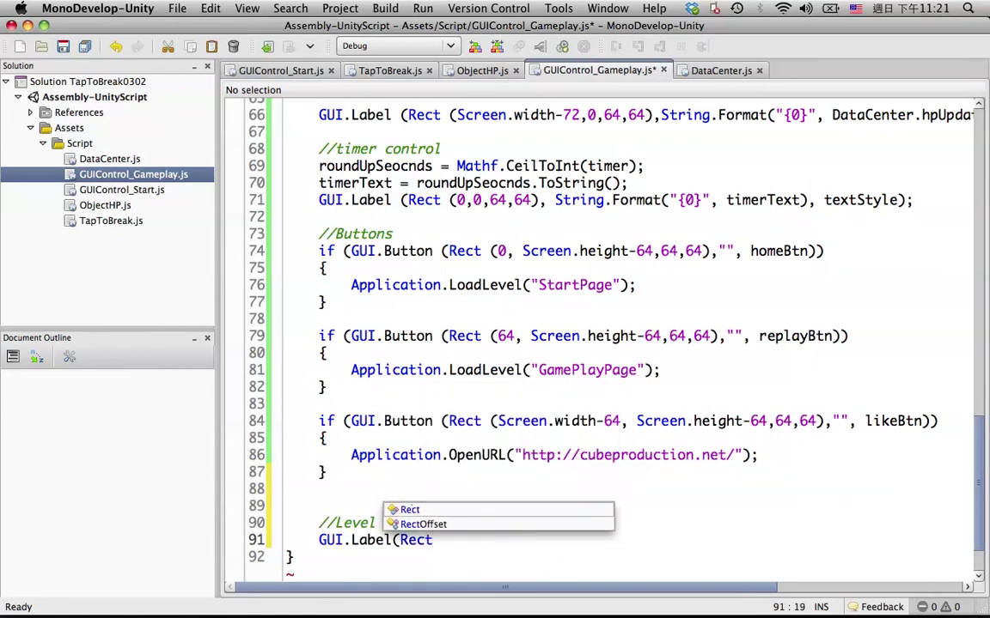
pyautogui.write('(')
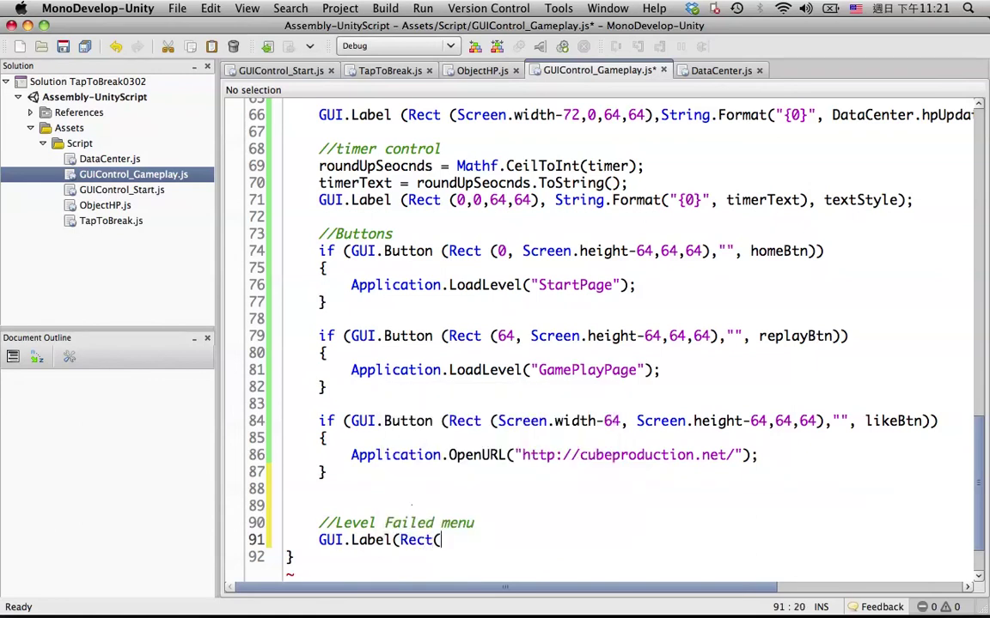
pyautogui.write('s')
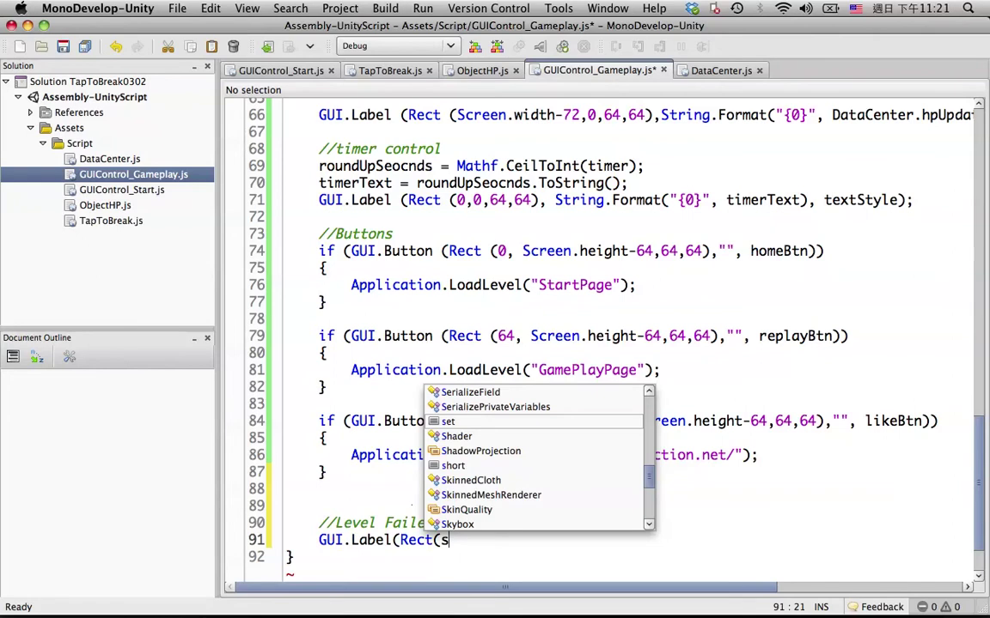
pyautogui.write('cren')
pyautogui.press('BackSpace')
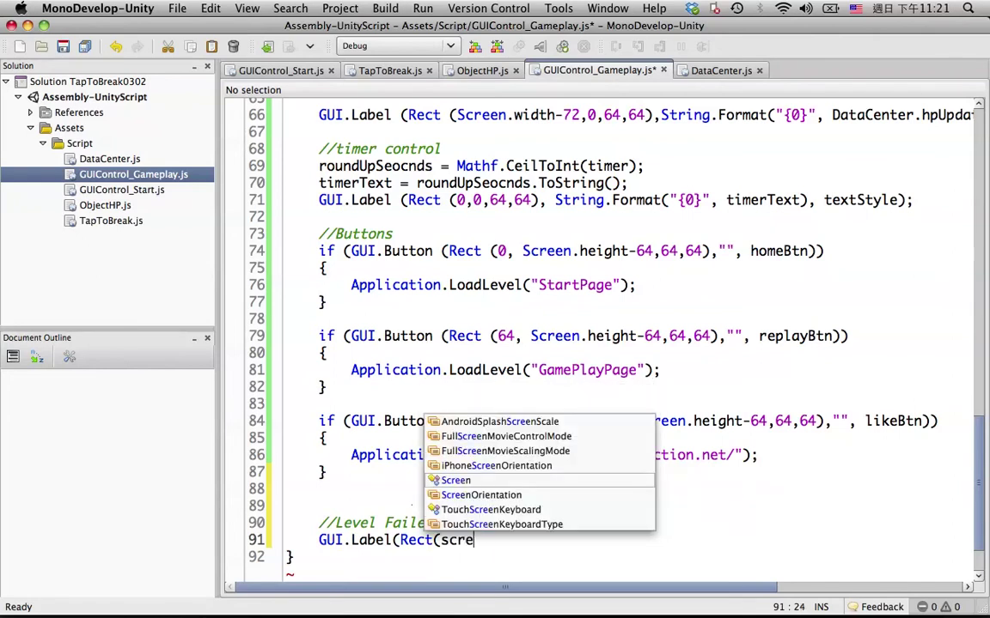
pyautogui.write('.w')
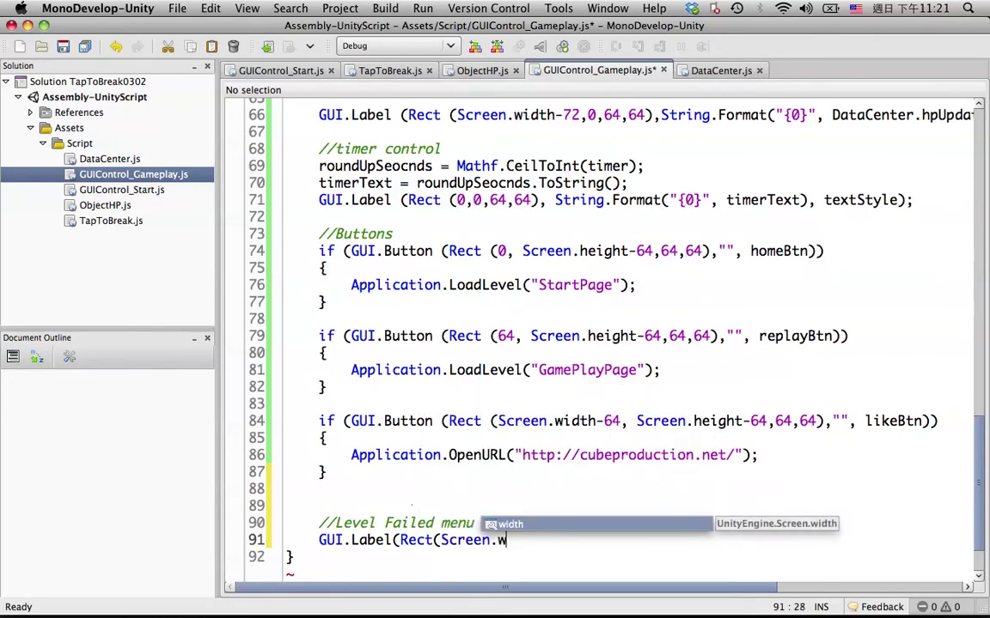
pyautogui.write('idth/2')
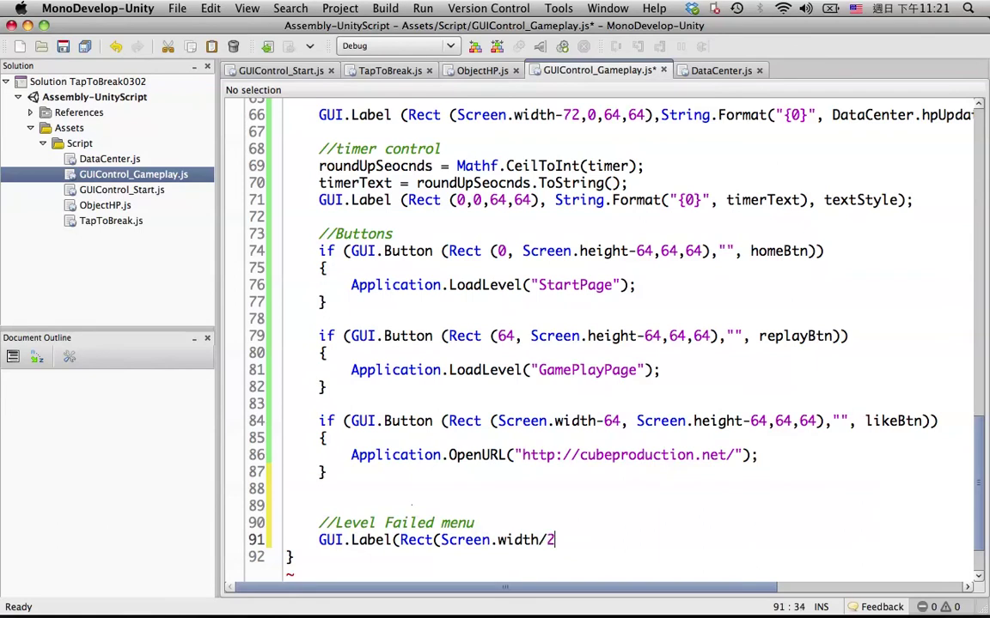
pyautogui.write(', ')
pyautogui.write('Scree')
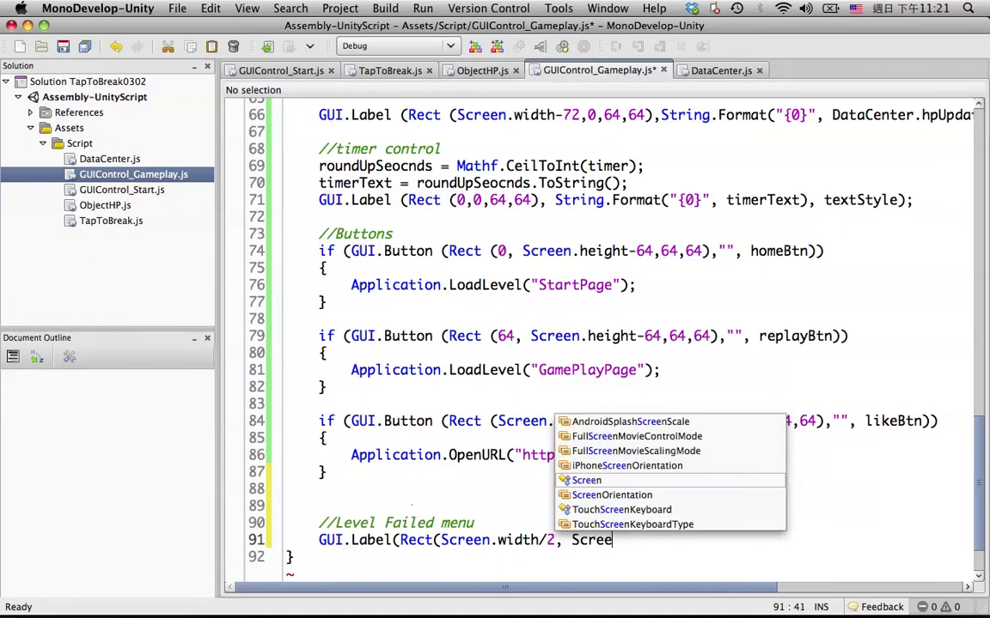
pyautogui.write('n.h')
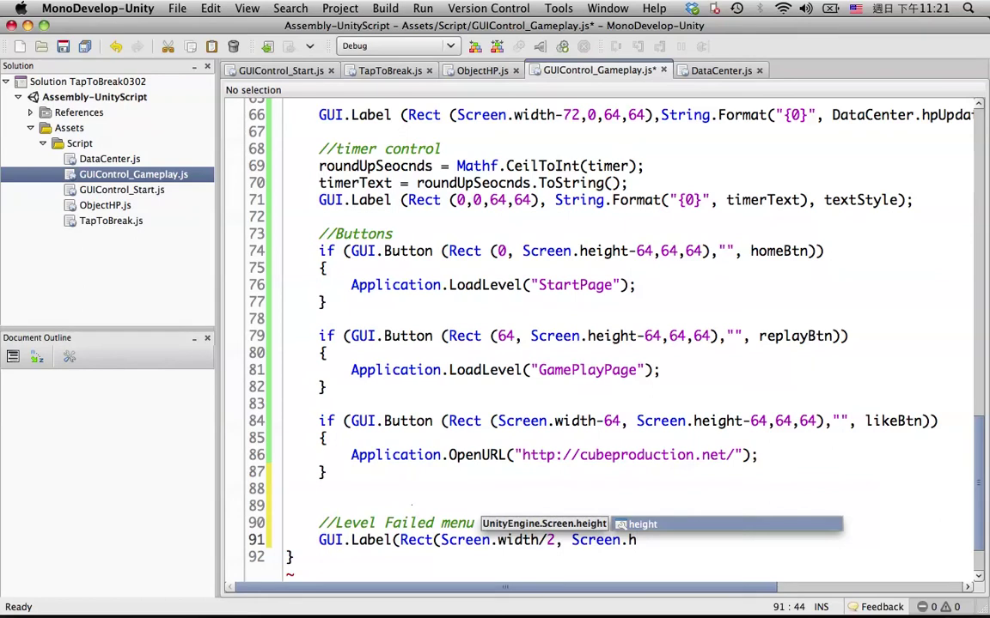
pyautogui.press('Return')
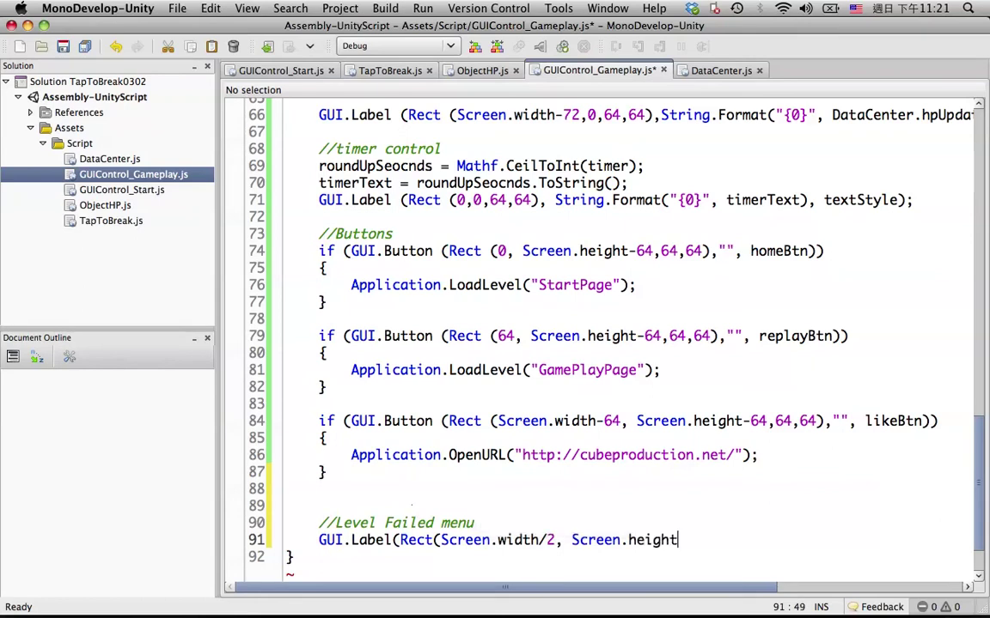
# - Finish the Rect as Screen.height/2, 384, 96, pass levelFailedTitle, and save
pyautogui.write('/2')
pyautogui.write(', ')
pyautogui.write('38')
pyautogui.press('BackSpace')
pyautogui.press('BackSpace')
pyautogui.write('28')
pyautogui.press('BackSpace')
pyautogui.press('BackSpace')
pyautogui.press('BackSpace')
pyautogui.write('384')
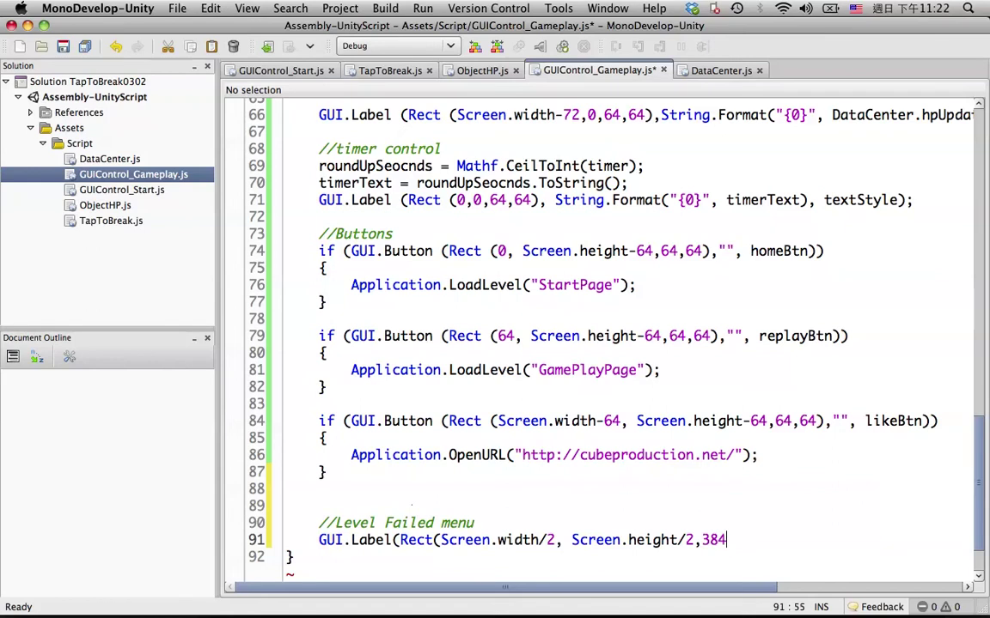
pyautogui.write(',96')
pyautogui.write(')')
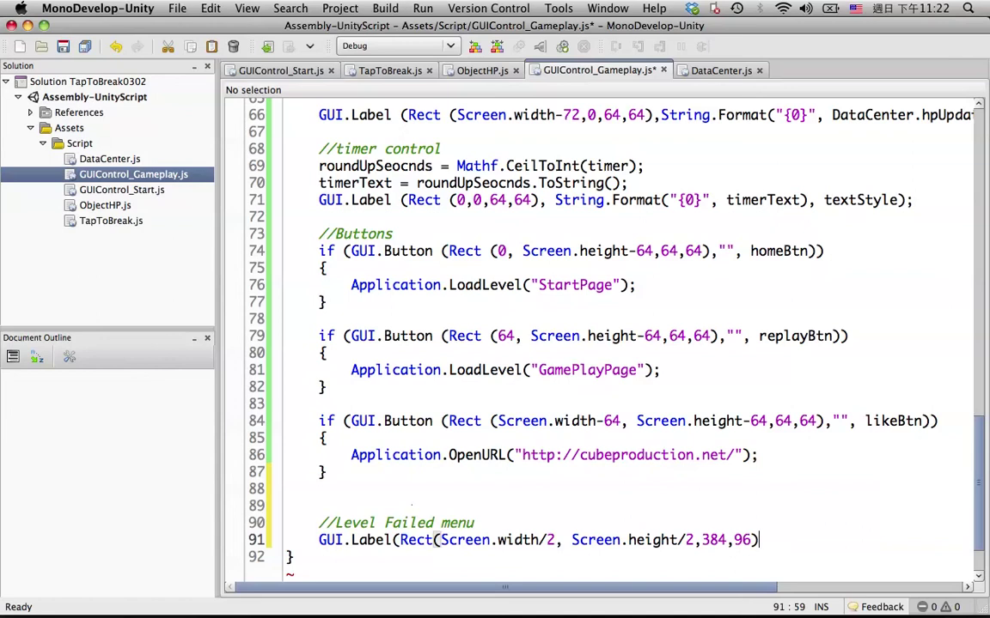
pyautogui.write(')')
pyautogui.write(';')
pyautogui.press('Left')
pyautogui.press('Left')
pyautogui.write(',')
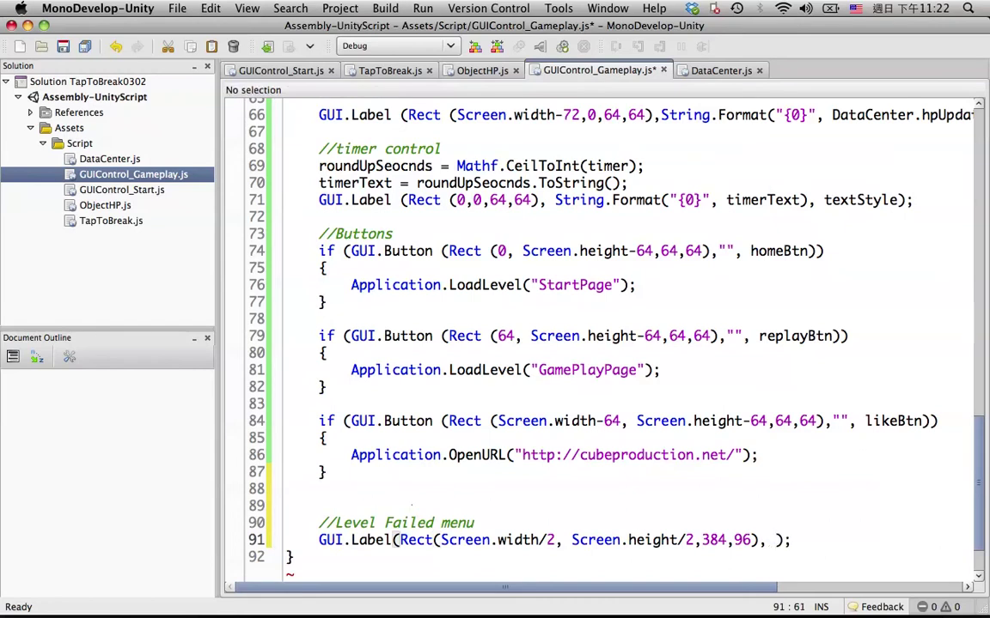
pyautogui.write(' level')
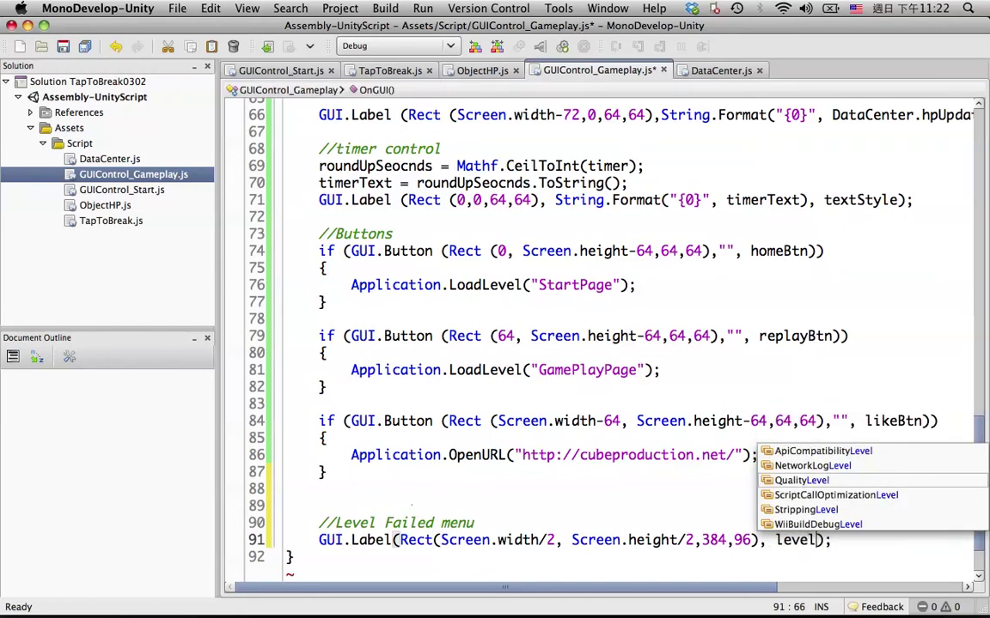
pyautogui.write('Failed')
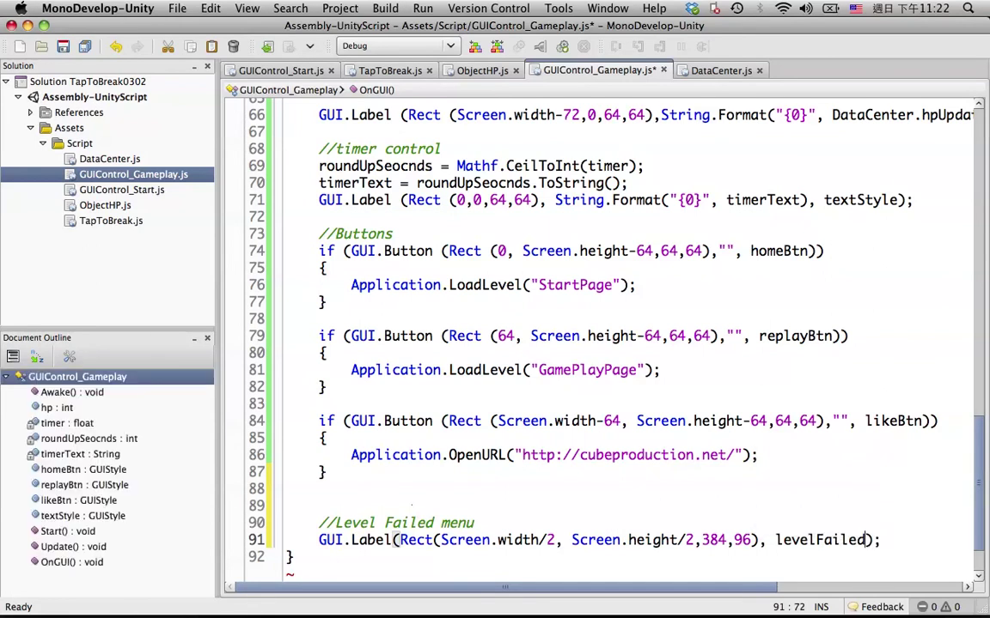
pyautogui.write('Tiutle')
pyautogui.press('BackSpace')
pyautogui.press('BackSpace')
pyautogui.press('BackSpace')
pyautogui.write('te')
pyautogui.write('l')
pyautogui.press('BackSpace')
pyautogui.press('BackSpace')
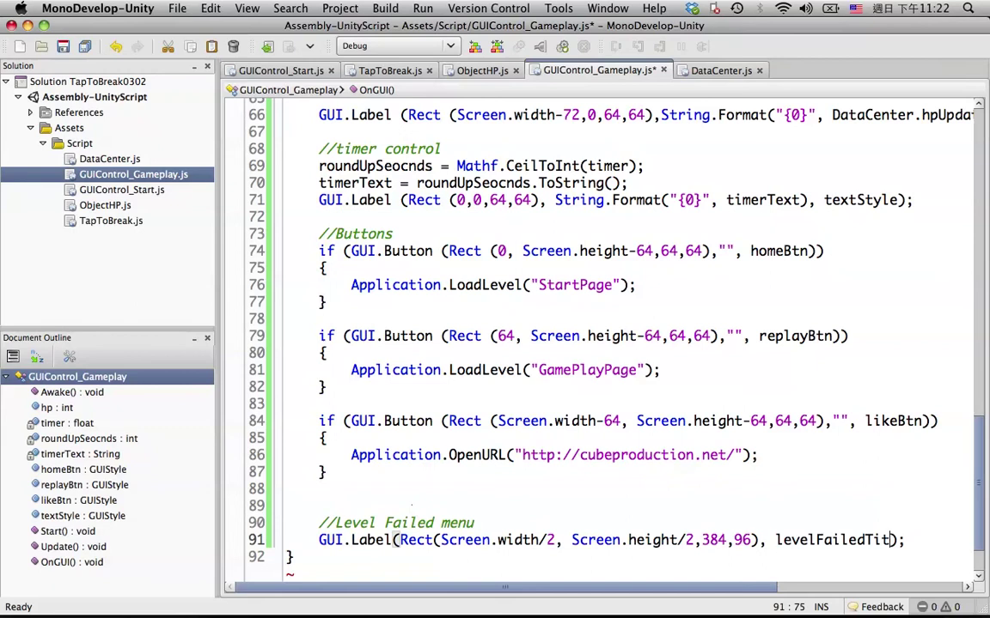
pyautogui.write('le')
pyautogui.hotkey('ctrl', 's')
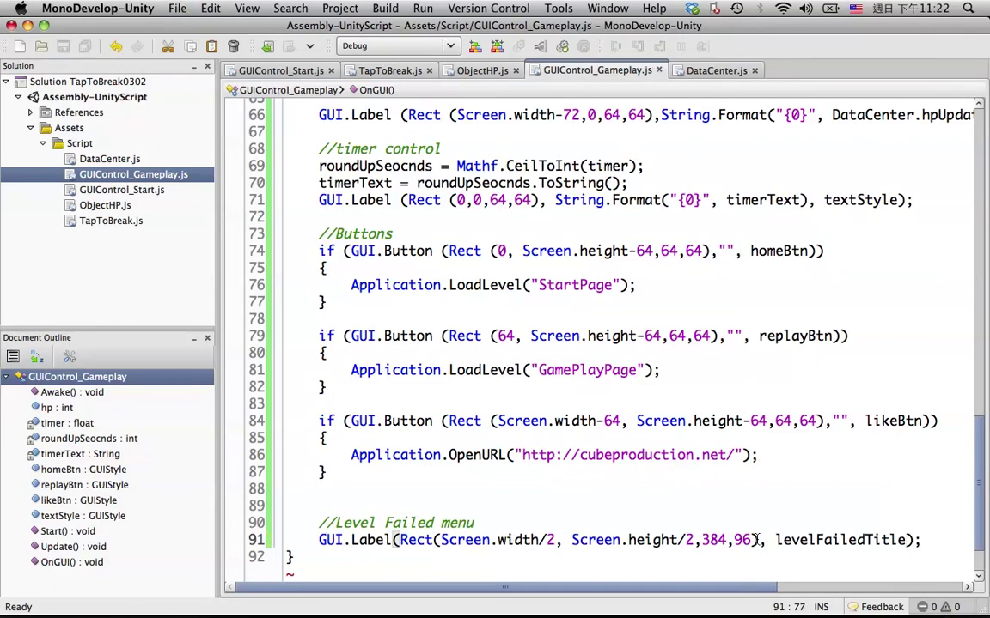
# - Copy the levelFailedTitle name and remove the extra blank line before the Buttons comment
pyautogui.doubleClick(836, 539)
pyautogui.hotkey('ctrl', 'c')
pyautogui.hotkey('ctrl', 'Home')
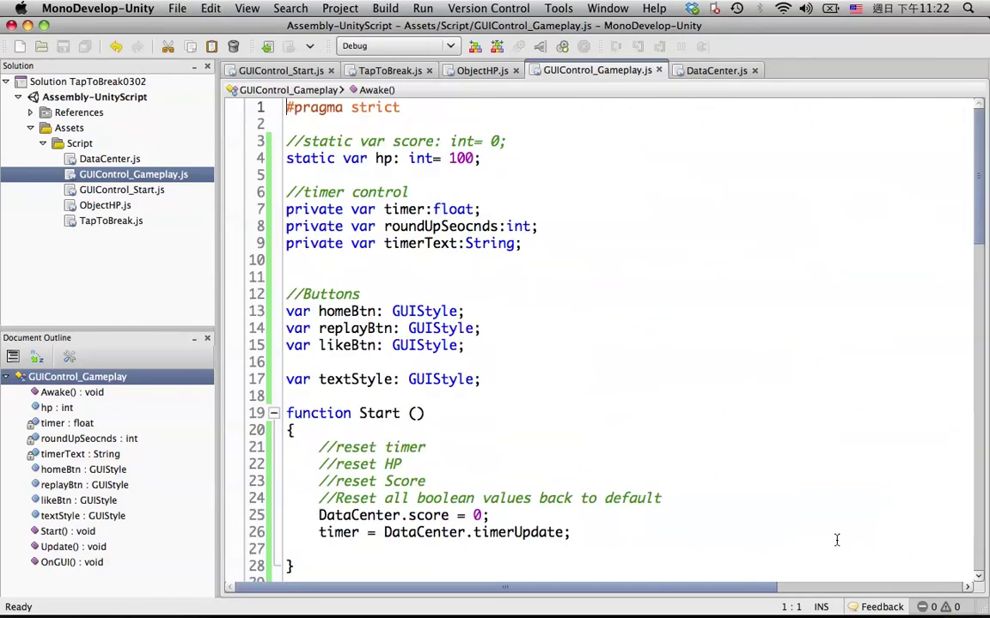
pyautogui.click(499, 260)
pyautogui.press('Delete')
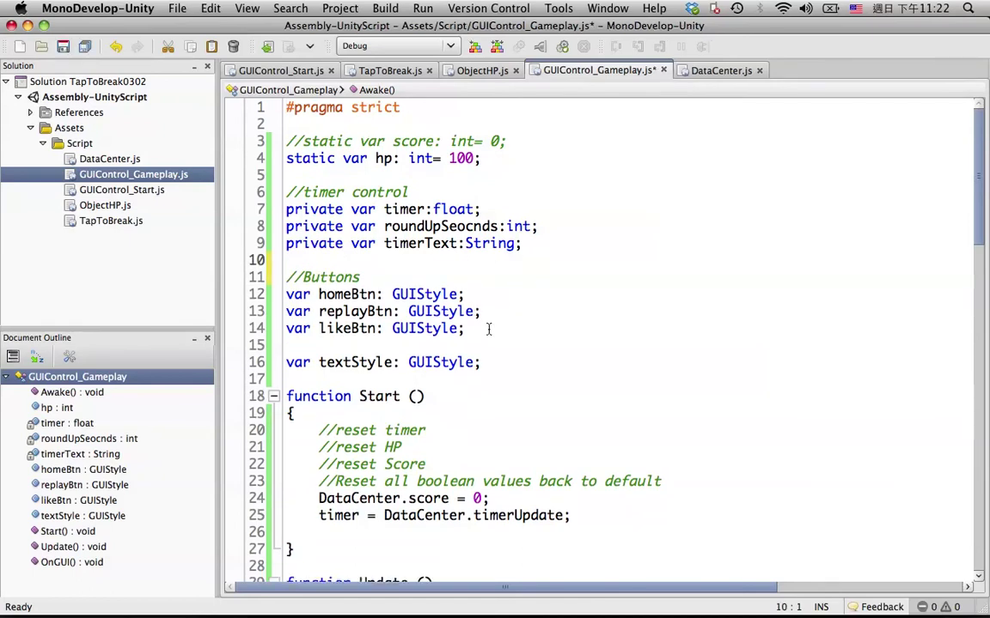
# - Add a //Level Failed comment below the likeBtn declaration
pyautogui.click(479, 328)
pyautogui.press('Return')
pyautogui.press('Return')
pyautogui.write('//B')
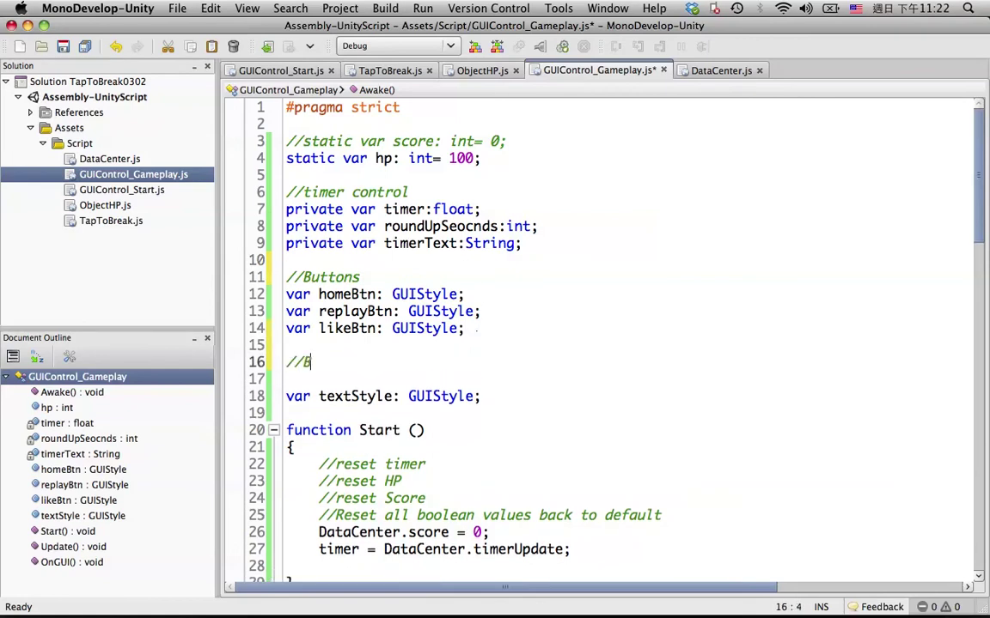
pyautogui.write(':eve')
pyautogui.press('Left')
pyautogui.press('Left')
pyautogui.press('Left')
pyautogui.press('BackSpace')
pyautogui.write('L')
pyautogui.press('Right')
pyautogui.press('Right')
pyautogui.press('Right')
pyautogui.write('l T')
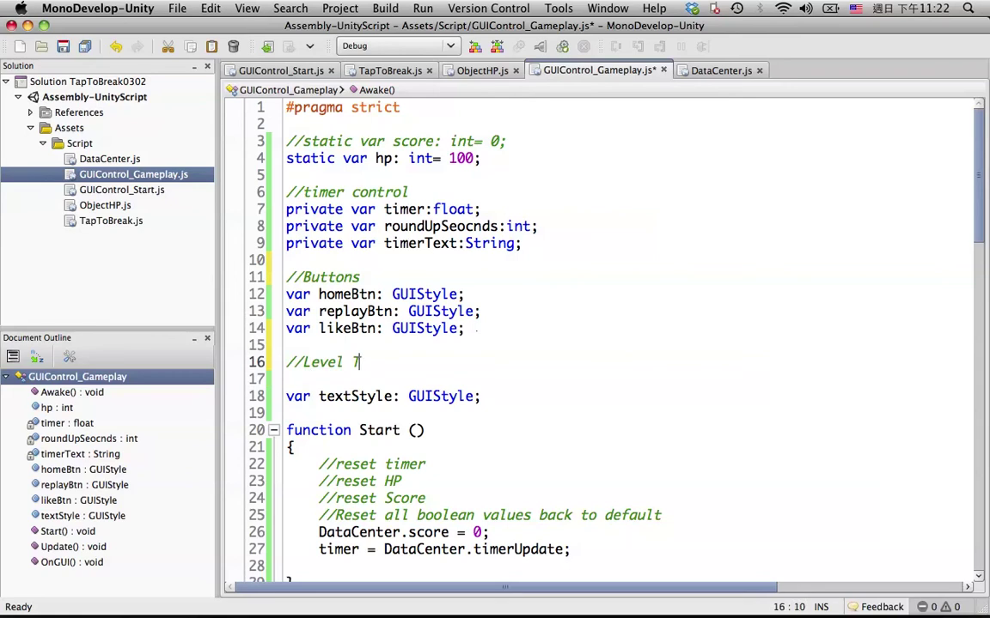
pyautogui.write('itle')
pyautogui.press('BackSpace')
pyautogui.press('BackSpace')
pyautogui.press('BackSpace')
pyautogui.press('BackSpace')
pyautogui.press('BackSpace')
pyautogui.write('Failed')
# - Declare var levelFailedTitle: Texture2D; under that comment and save the script
pyautogui.press('Return')
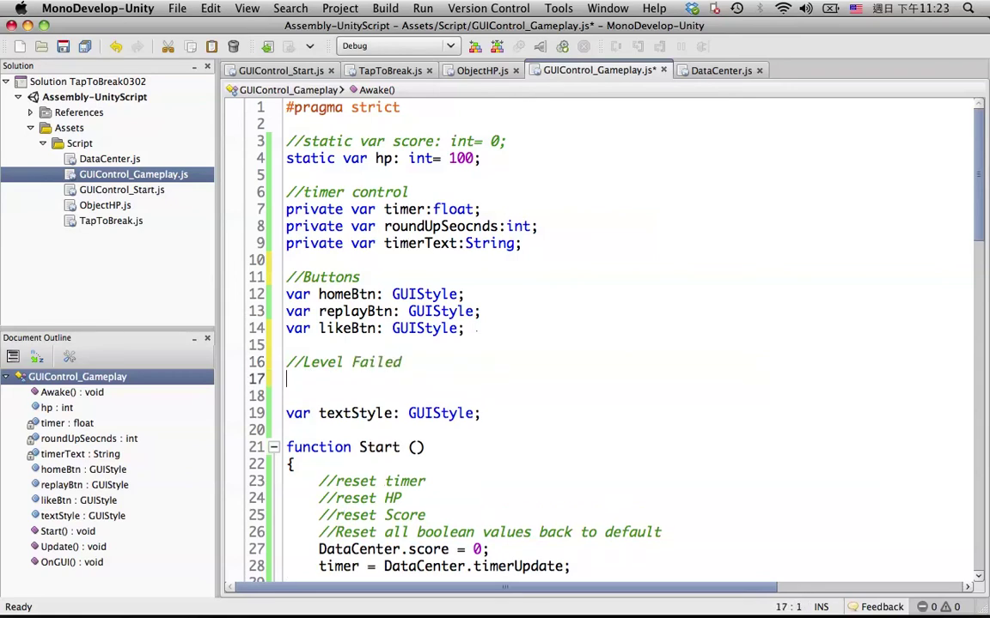
pyautogui.write('var levelFailedTitle')
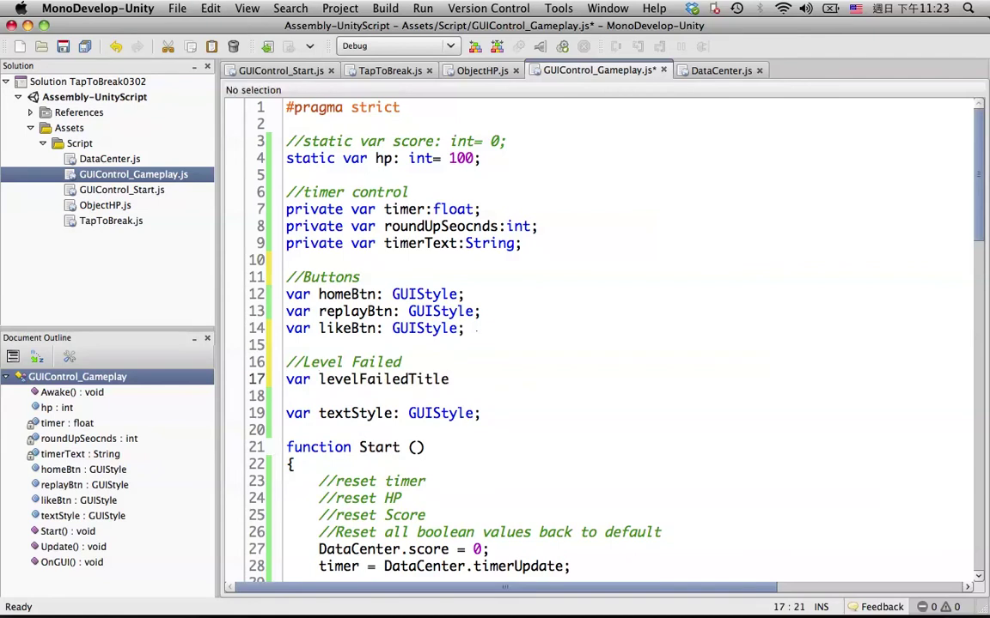
pyautogui.write(': T')
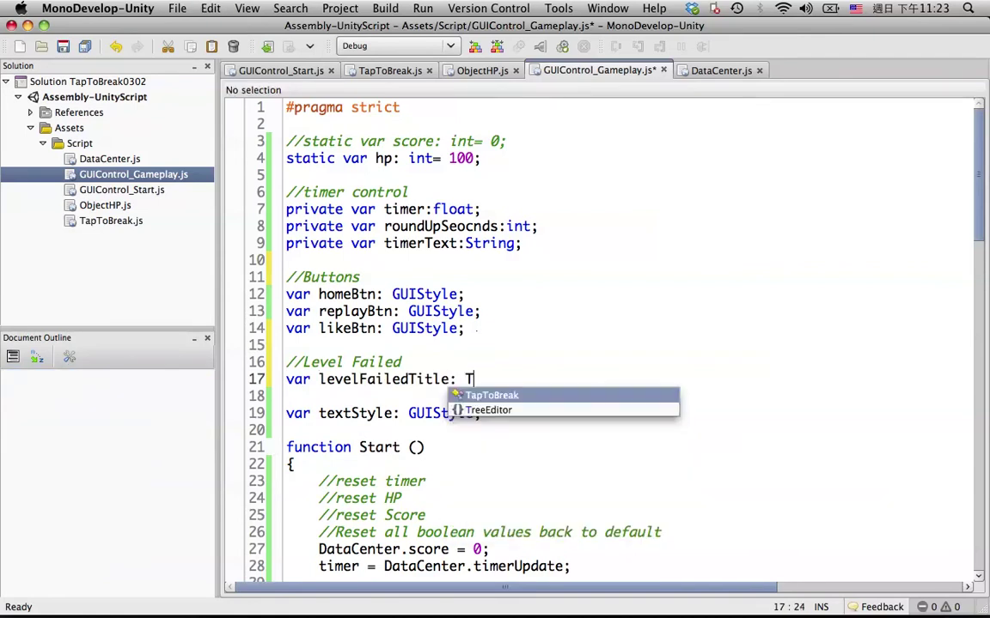
pyautogui.write('exture')
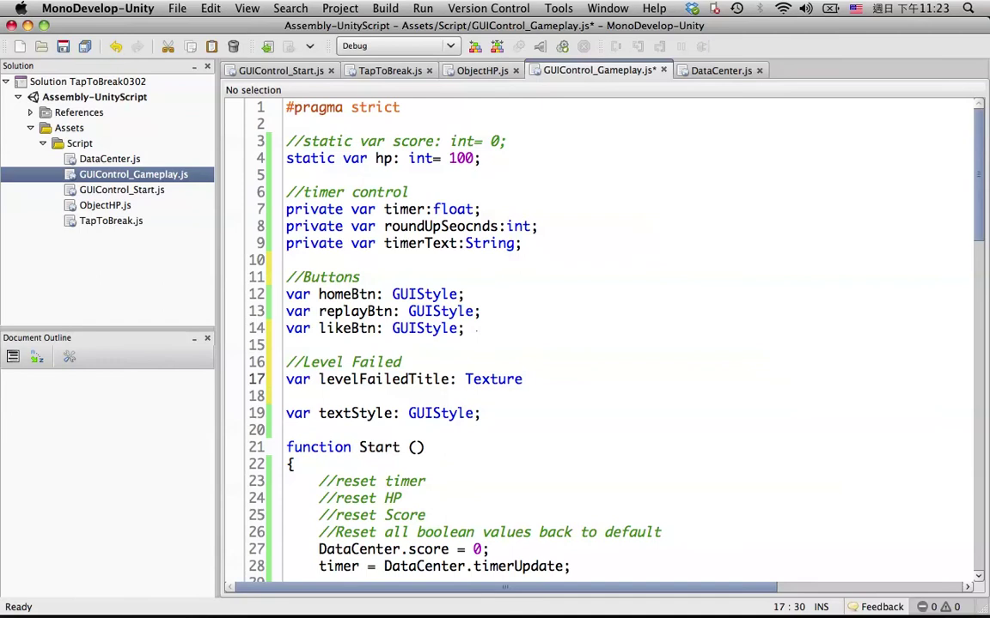
pyautogui.write('2')
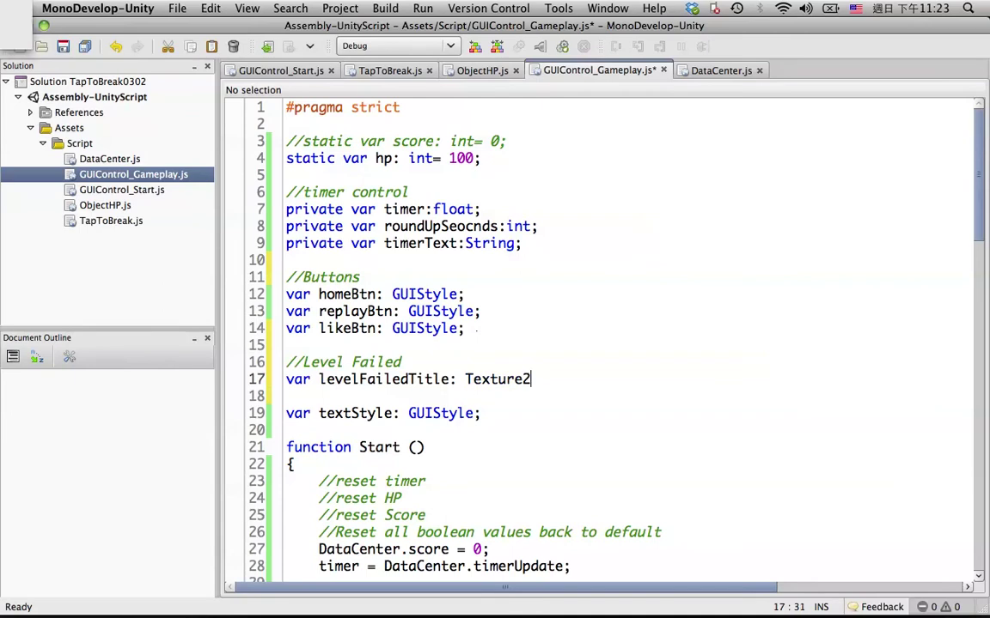
pyautogui.write('D;')
pyautogui.press('super+s')
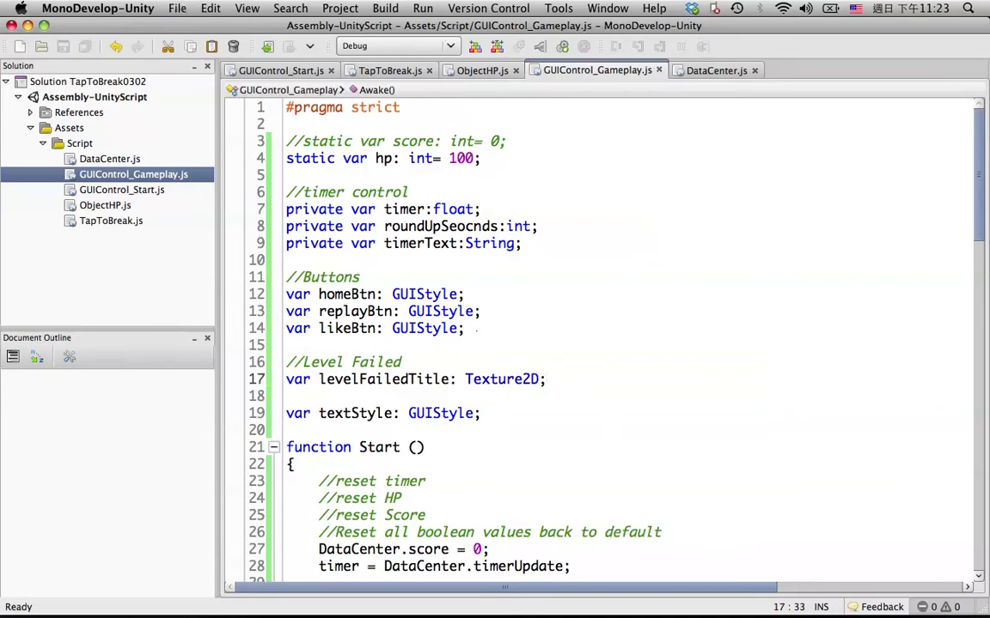
pyautogui.press('super+Down')
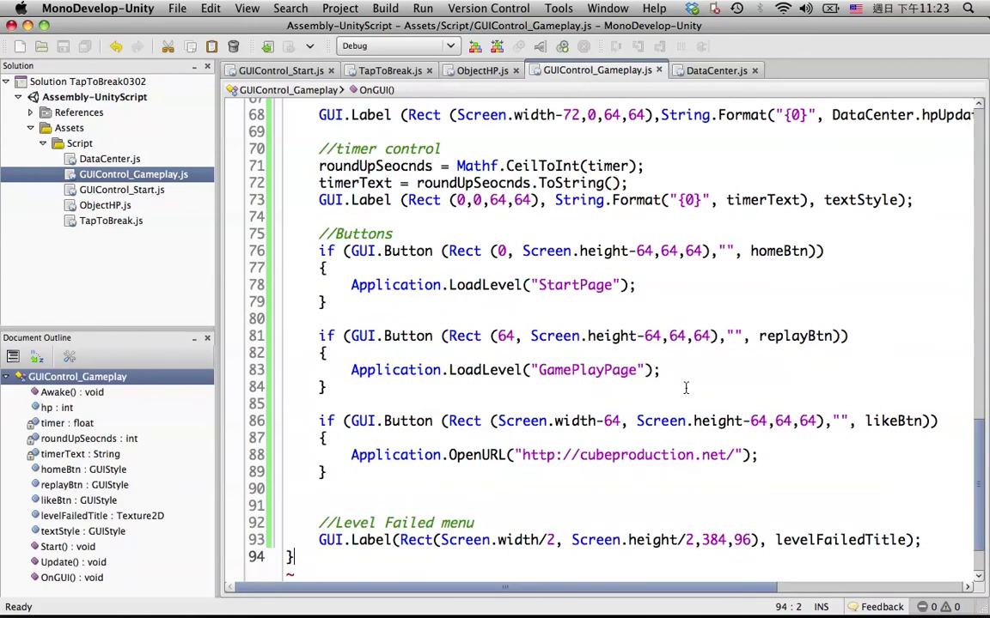
pyautogui.scroll(-2, 667, 436)
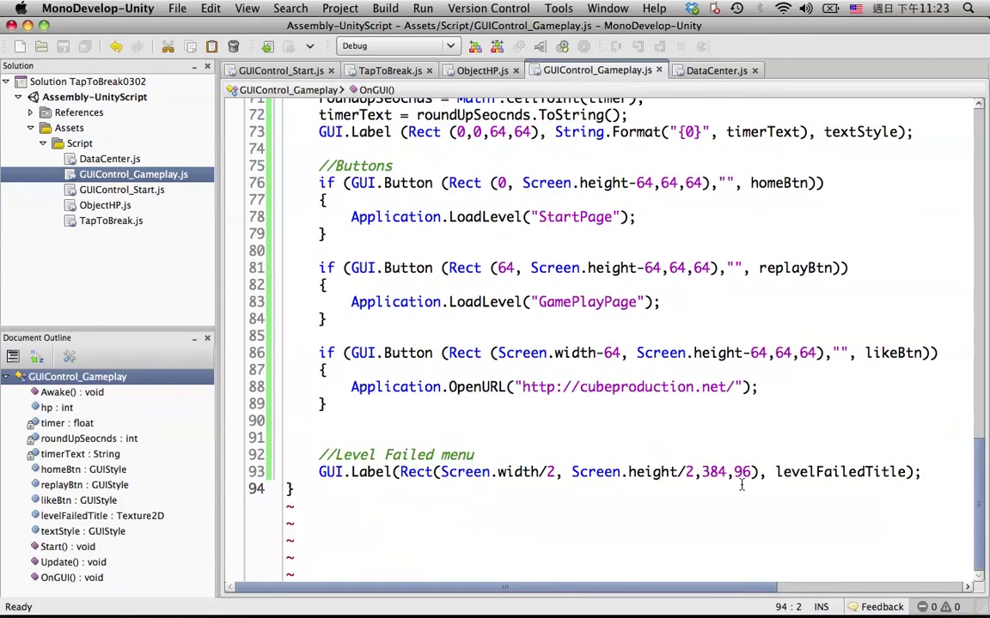
pyautogui.click(941, 475)
pyautogui.press('super+Tab')
pyautogui.press('super+Tab')
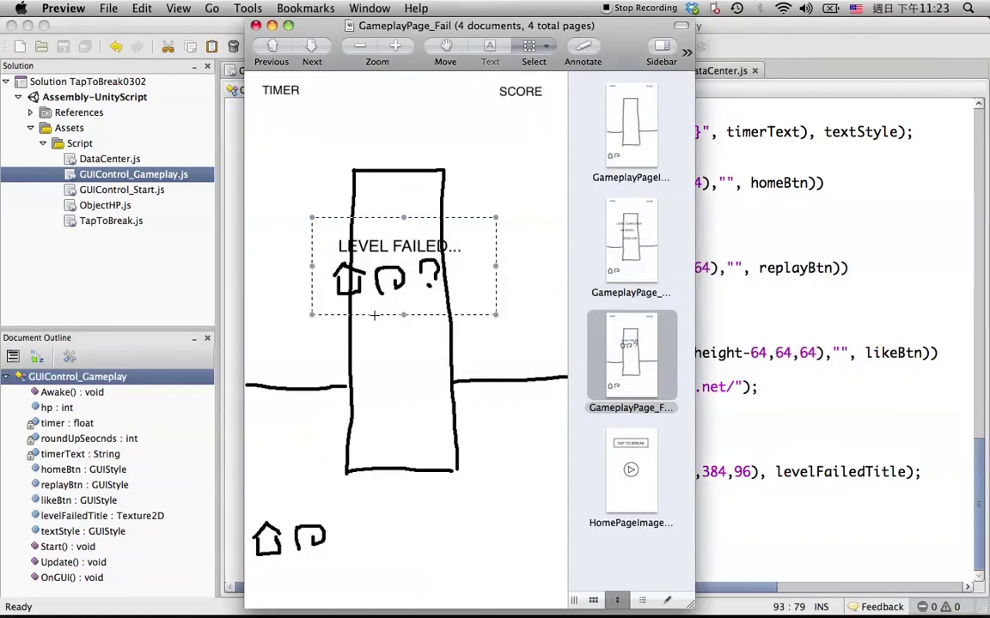
pyautogui.press('super+Tab')
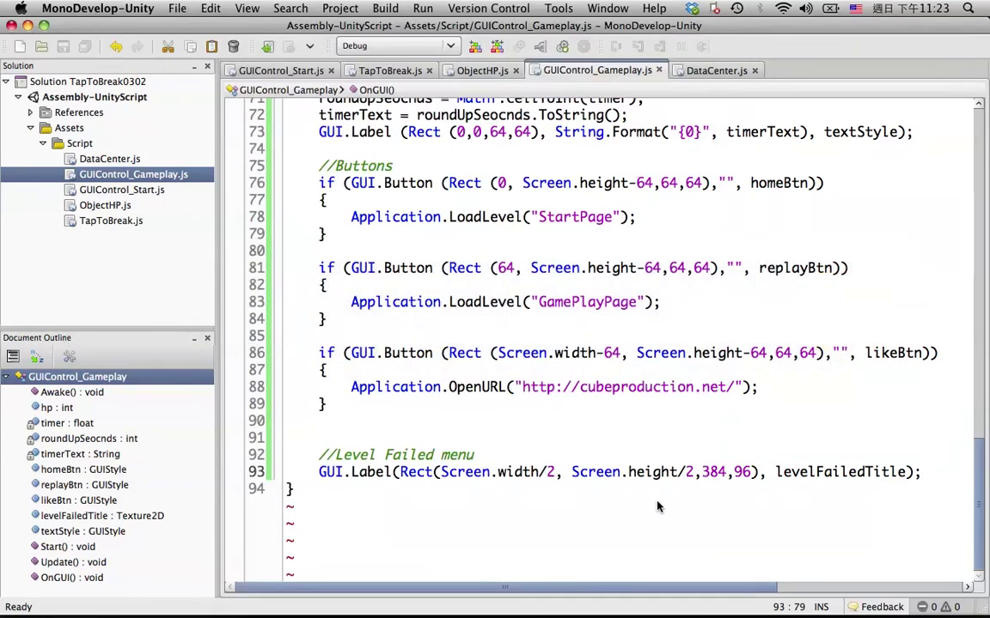
# - Select GameManager_GameplayPage and collapse its Like Btn and Text Style settings
pyautogui.press('super+Tab')
pyautogui.press('super+Tab')
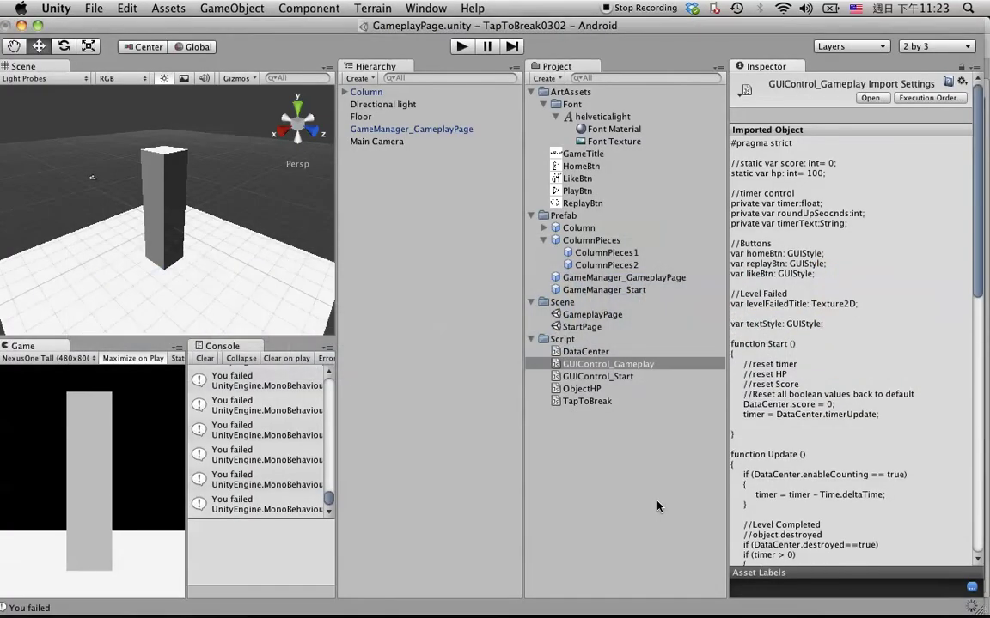
pyautogui.click(401, 130)
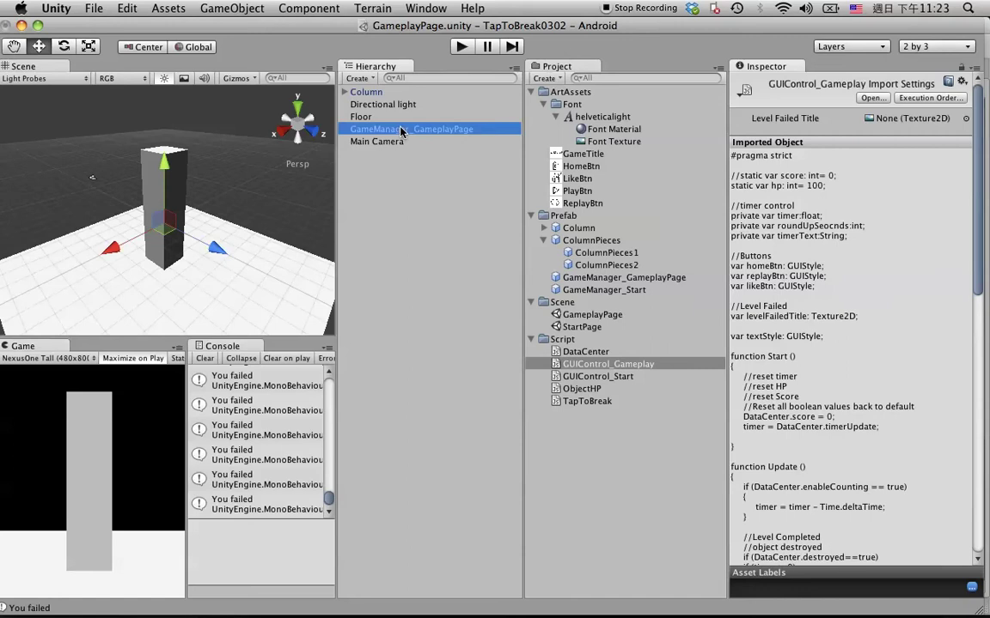
pyautogui.click(745, 281)
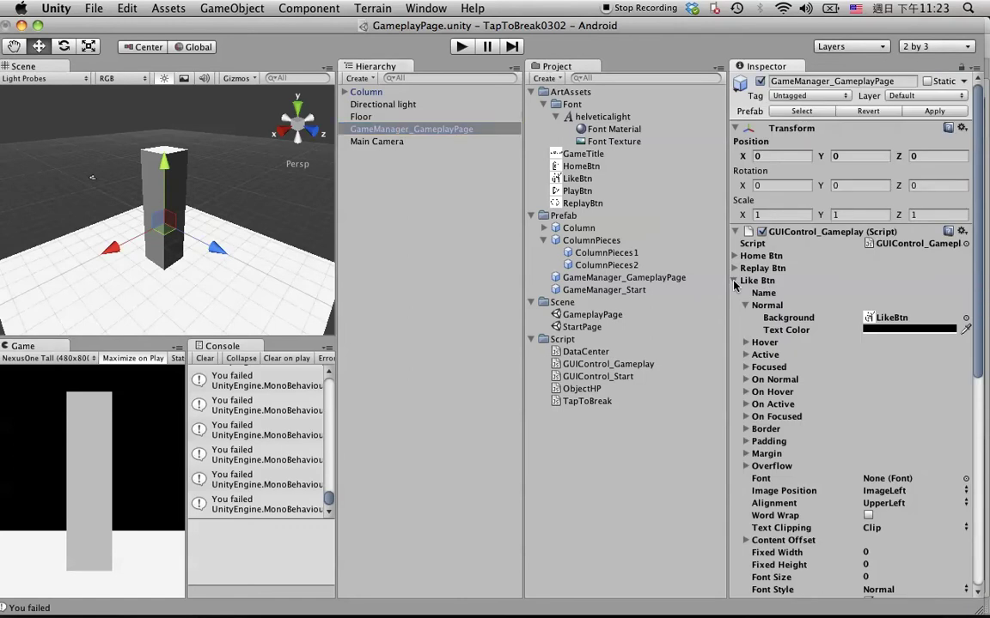
pyautogui.click(736, 305)
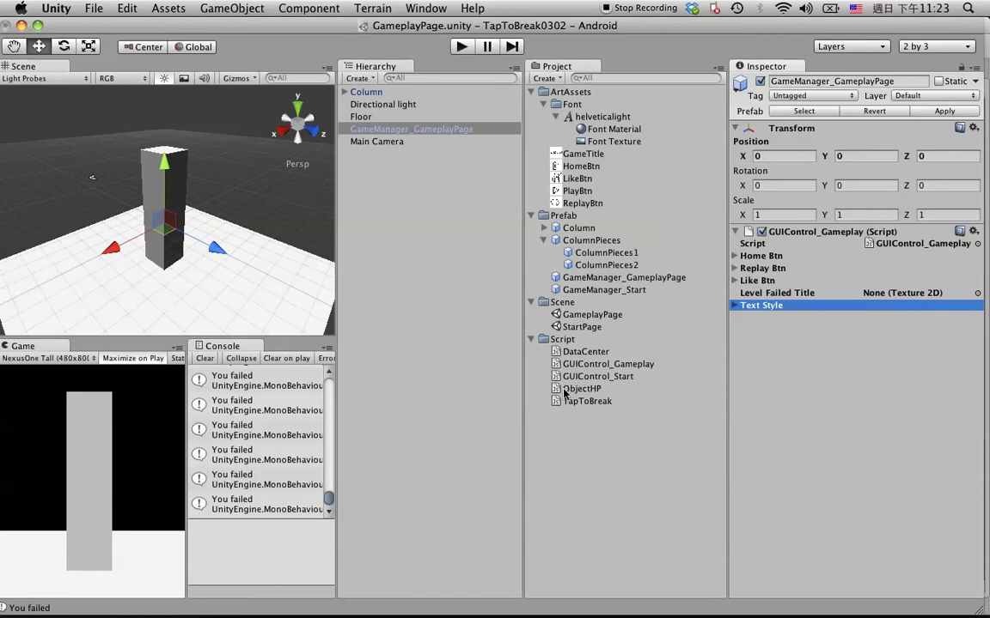
# - Duplicate the GameTitle texture and rename the copy LevelFailedTitle
pyautogui.click(584, 155)
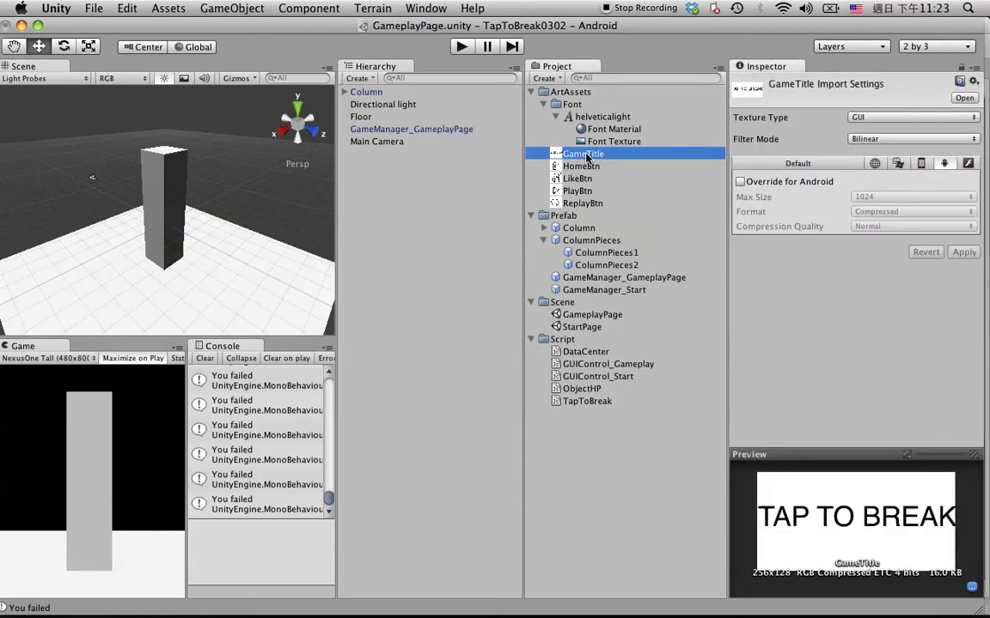
pyautogui.press('super+d')
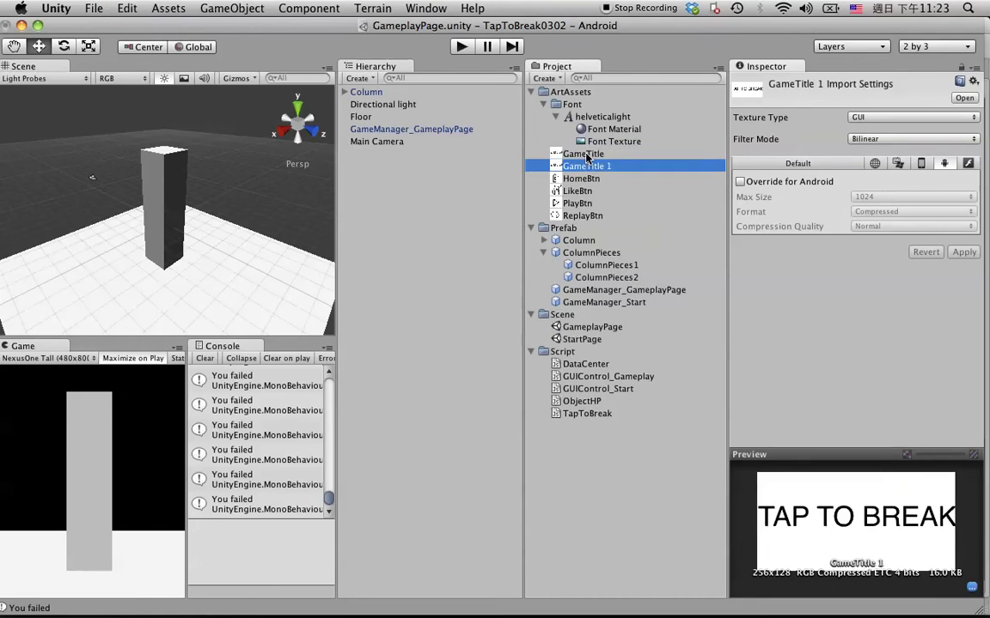
pyautogui.press('Return')
pyautogui.press('BackSpace')
pyautogui.press('BackSpace')
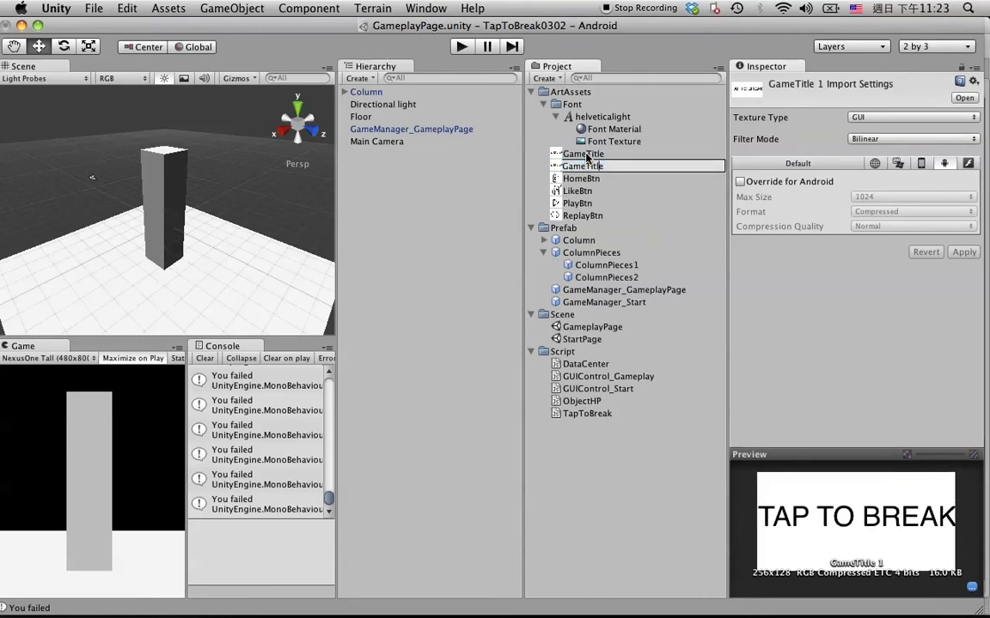
pyautogui.press('Left')
pyautogui.press('Left')
pyautogui.press('Left')
pyautogui.press('BackSpace')
pyautogui.press('BackSpace')
pyautogui.press('BackSpace')
pyautogui.write('Level')
pyautogui.write('Failed')
pyautogui.press('Return')
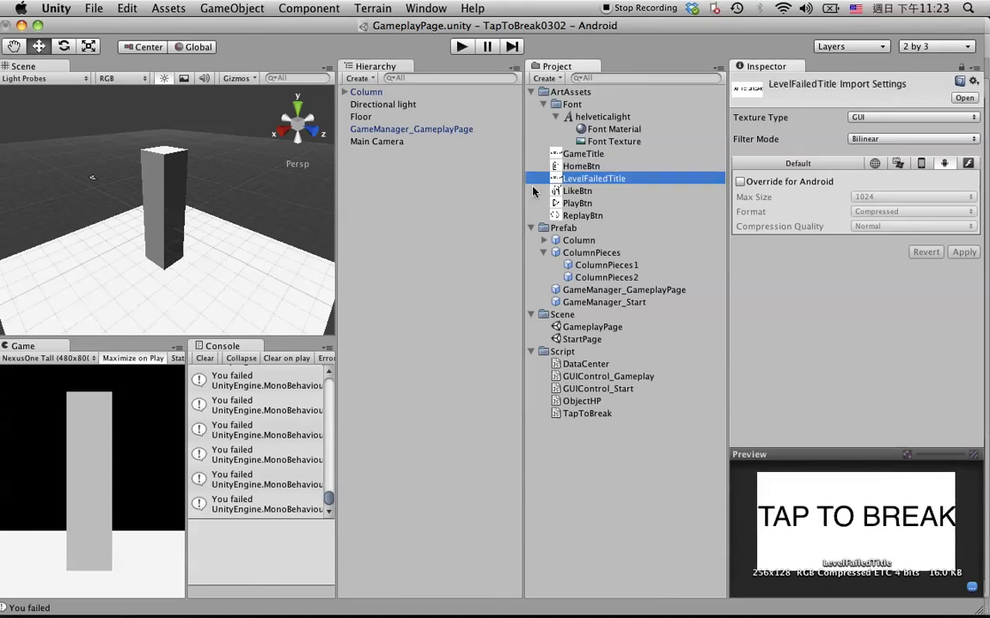
pyautogui.press('super+Tab')
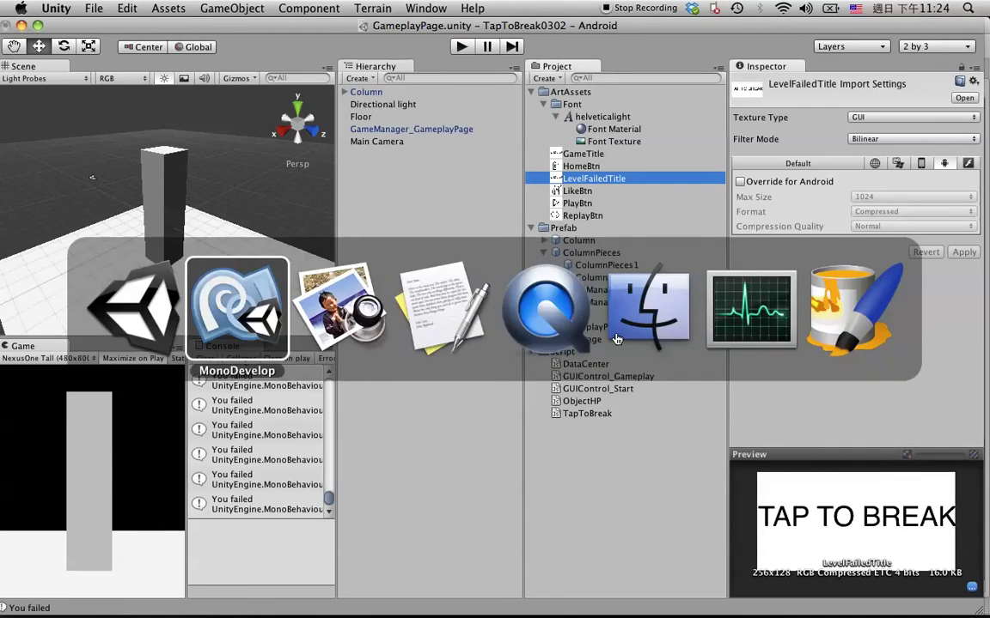
# - Open LevelFailedTitle from the ArtAssets folder in Paintbrush via File > Open
pyautogui.click(823, 354)
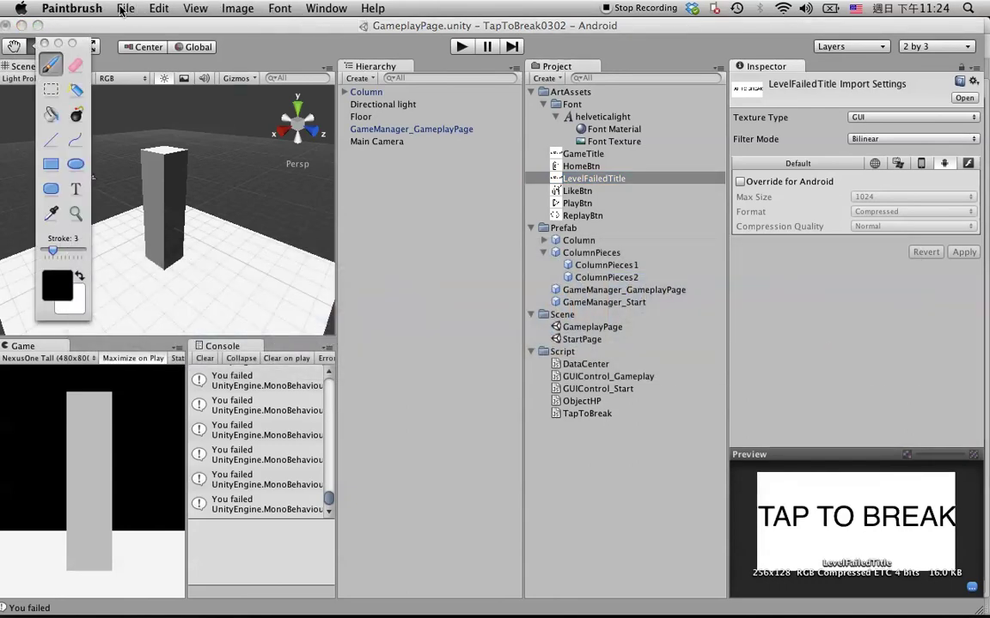
pyautogui.click(121, 10)
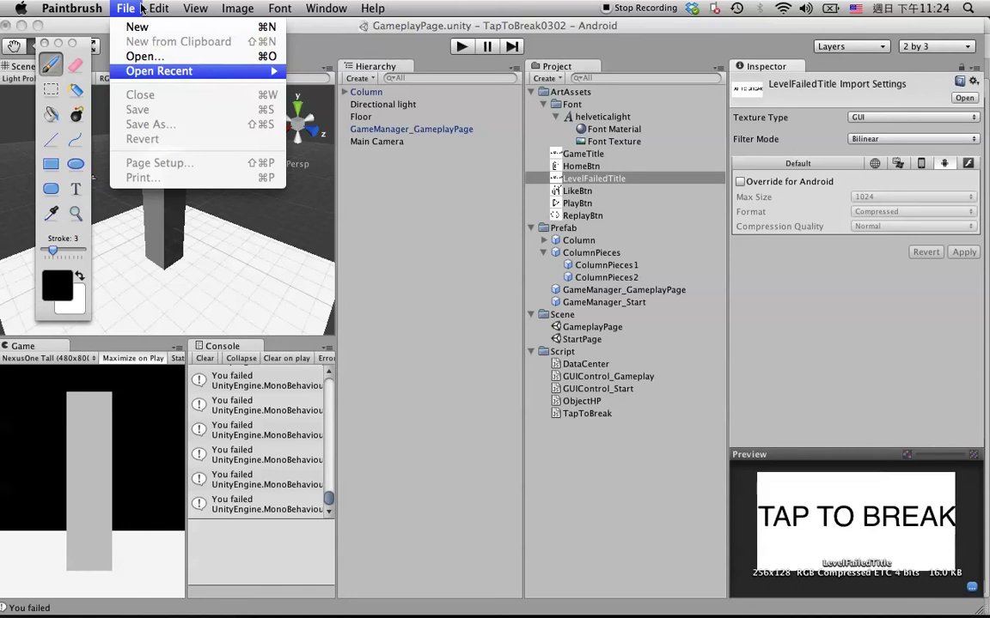
pyautogui.click(138, 56)
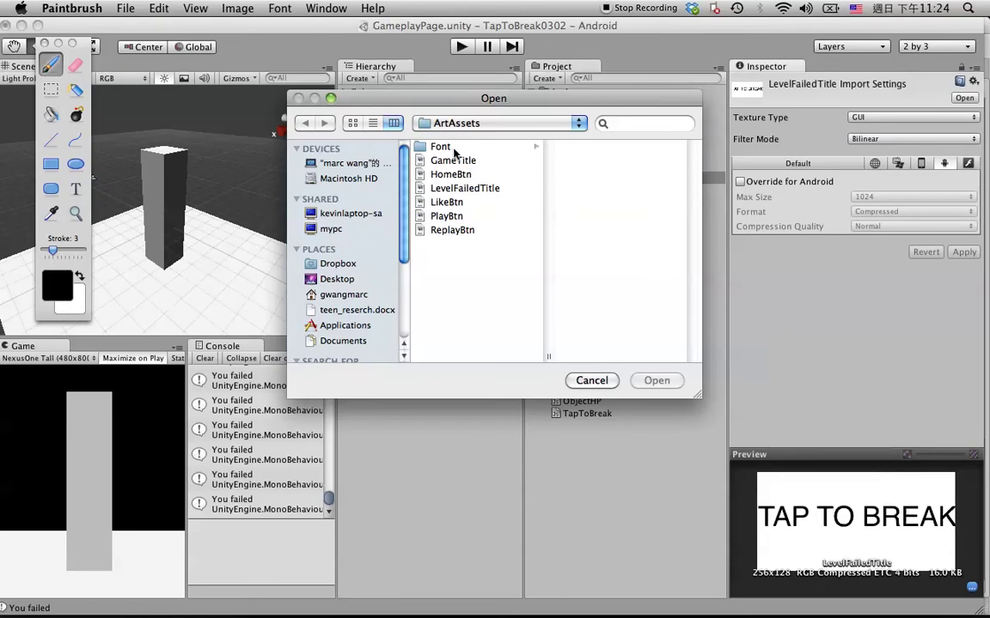
pyautogui.click(454, 149)
pyautogui.click(458, 191)
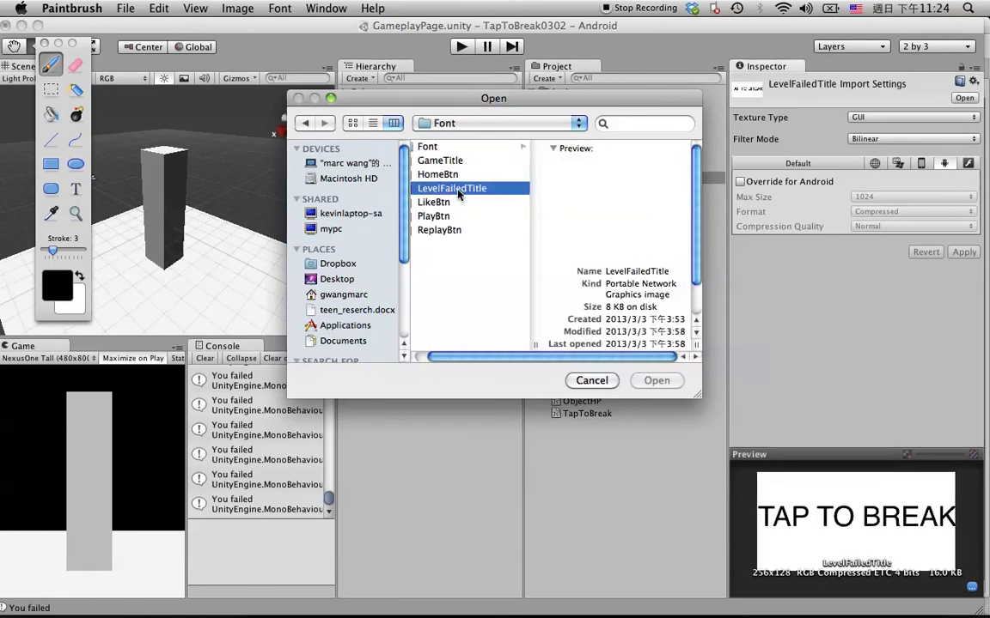
pyautogui.click(653, 381)
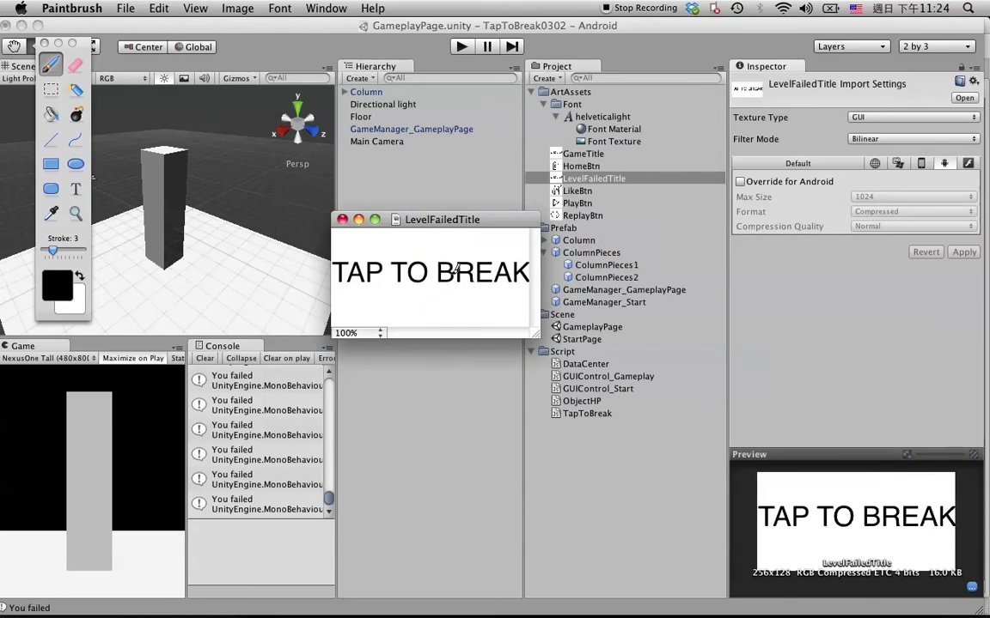
# - Clear the whole image and type LEVEL FAILED... as new text
pyautogui.press('super+a')
pyautogui.press('super+x')
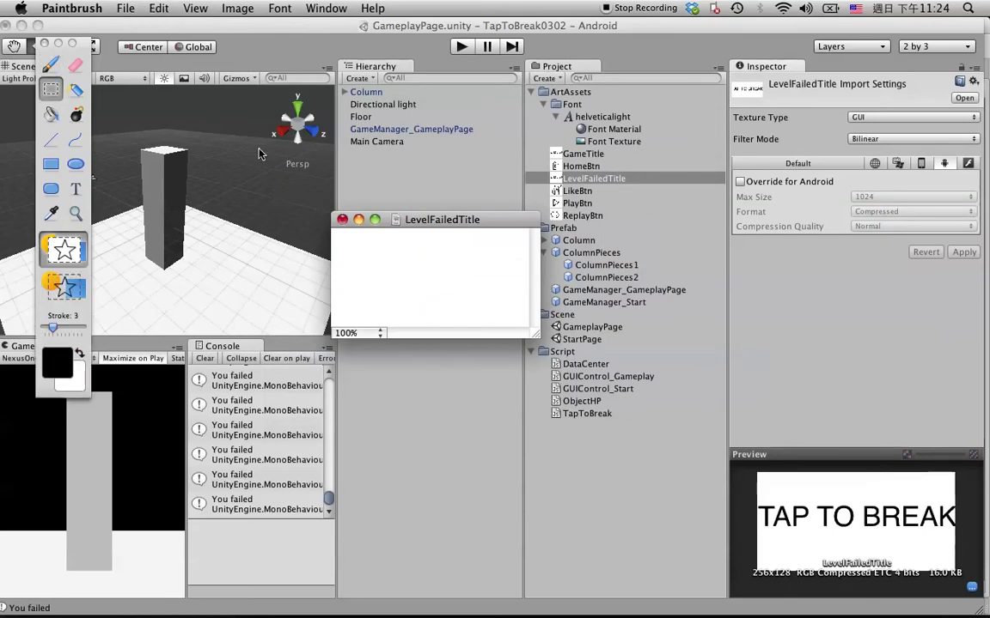
pyautogui.click(66, 185)
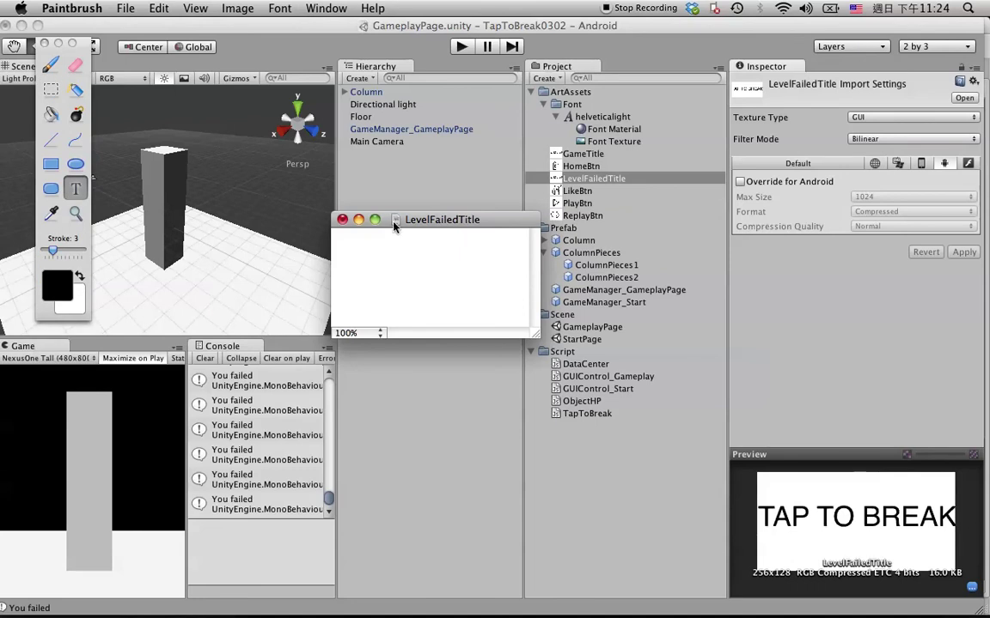
pyautogui.click(353, 245)
pyautogui.write('L')
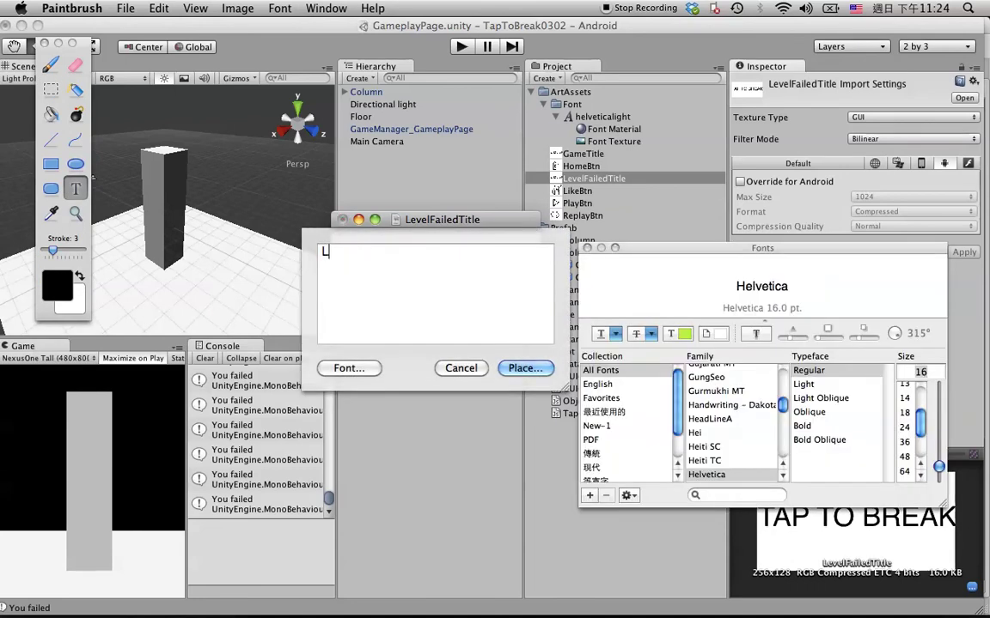
pyautogui.write('EVLE')
pyautogui.press('BackSpace')
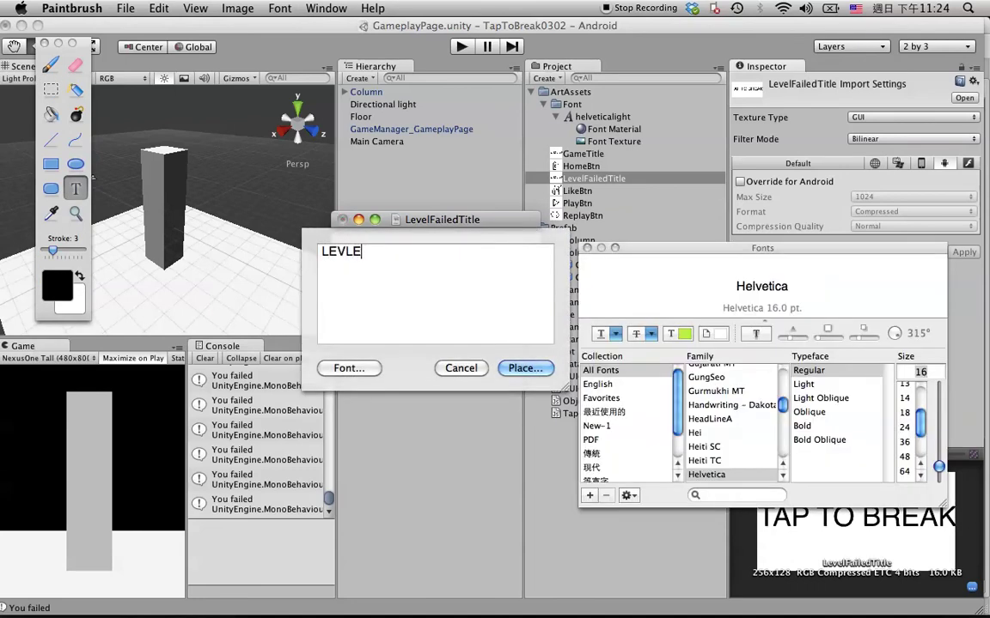
pyautogui.press('BackSpace')
pyautogui.press('BackSpace')
pyautogui.write('EL FAILE')
pyautogui.write('D...')
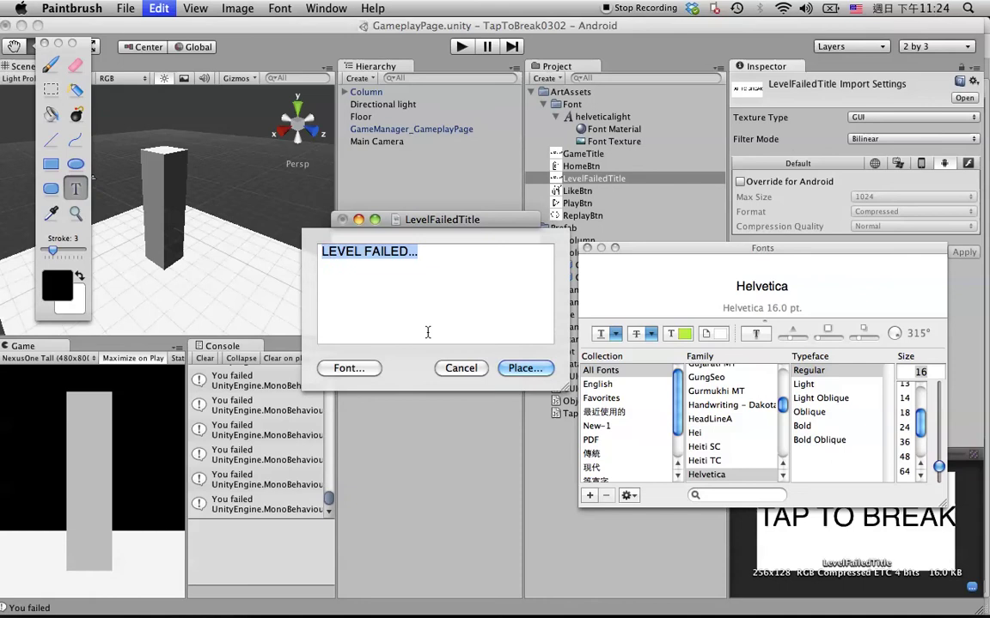
# - Place the LEVEL FAILED... text at 36 pt, then undo the oversized placement
pyautogui.click(905, 441)
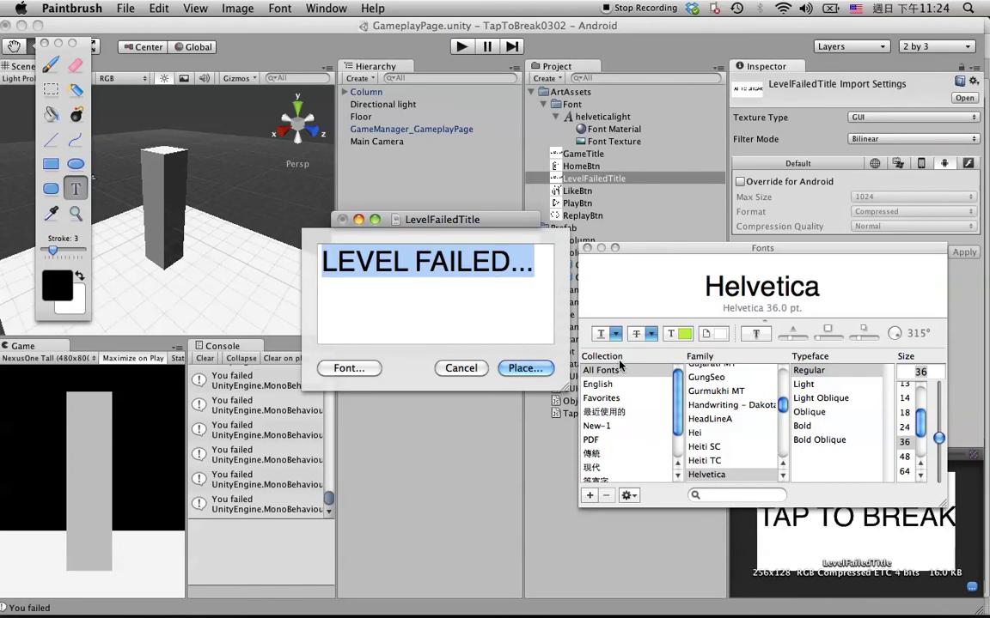
pyautogui.click(531, 368)
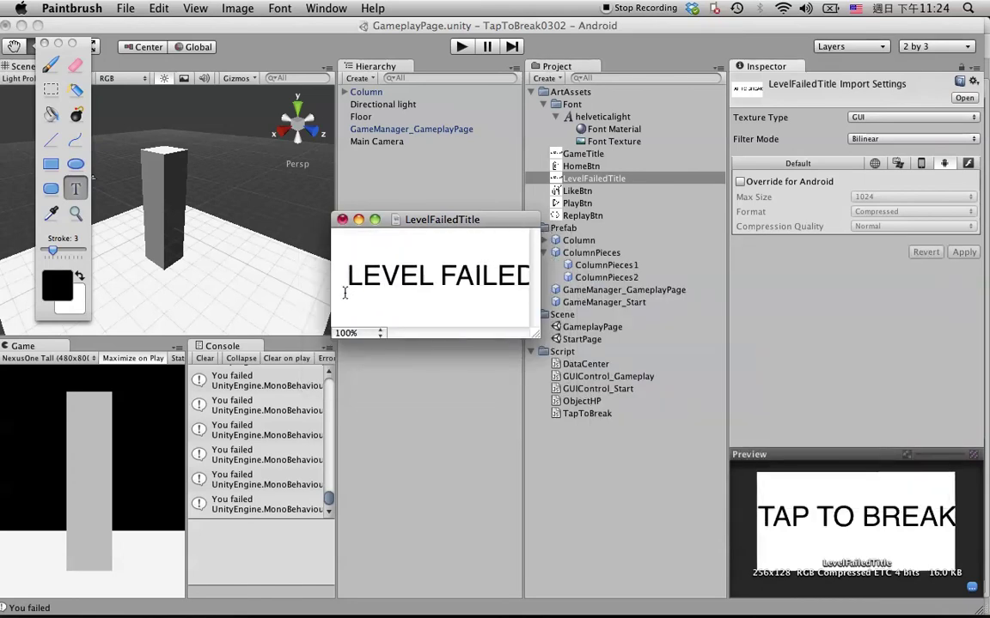
pyautogui.hscroll(2, 345, 293)
pyautogui.press('super+z')
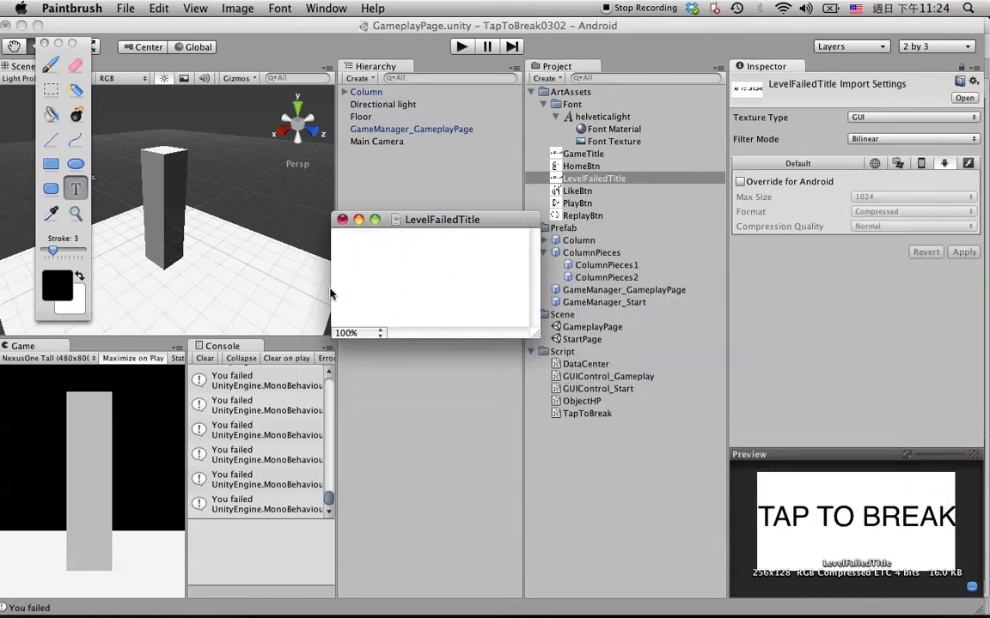
# - Try placing LEVEL FAILED... at 24 pt instead, then cancel it
pyautogui.click(379, 275)
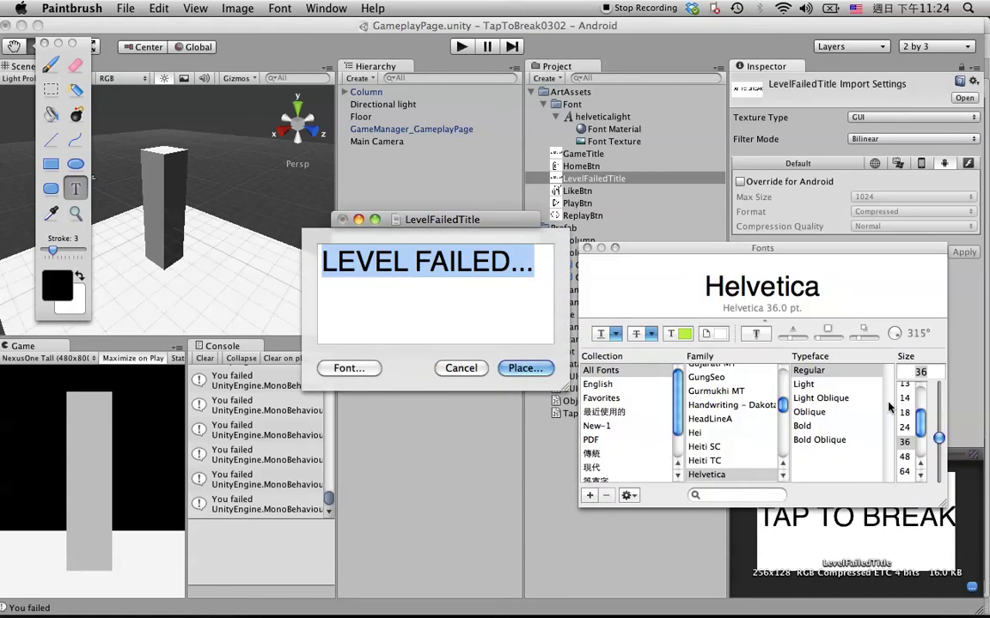
pyautogui.click(904, 427)
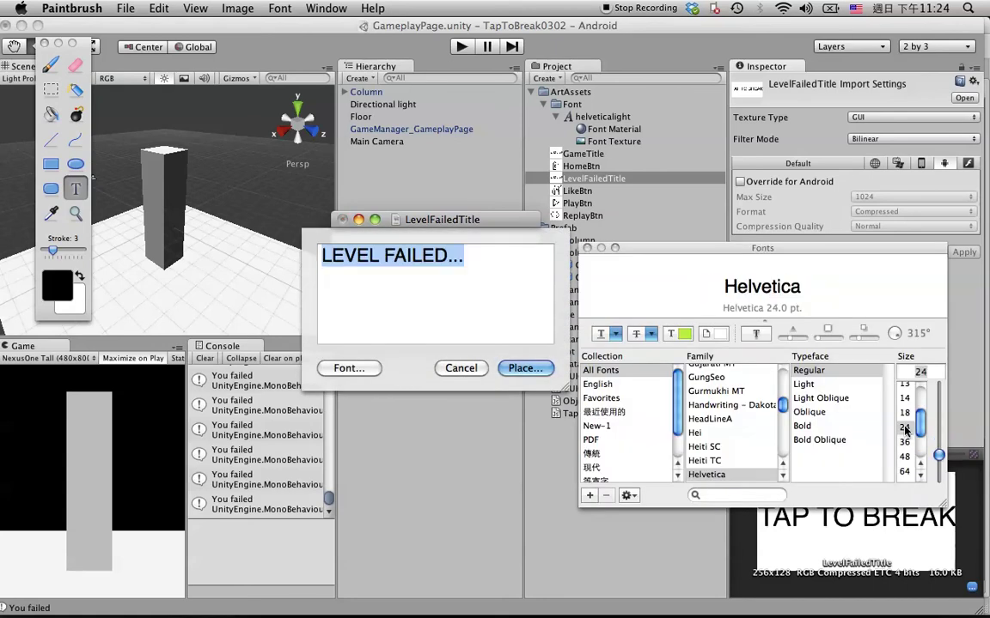
pyautogui.click(532, 364)
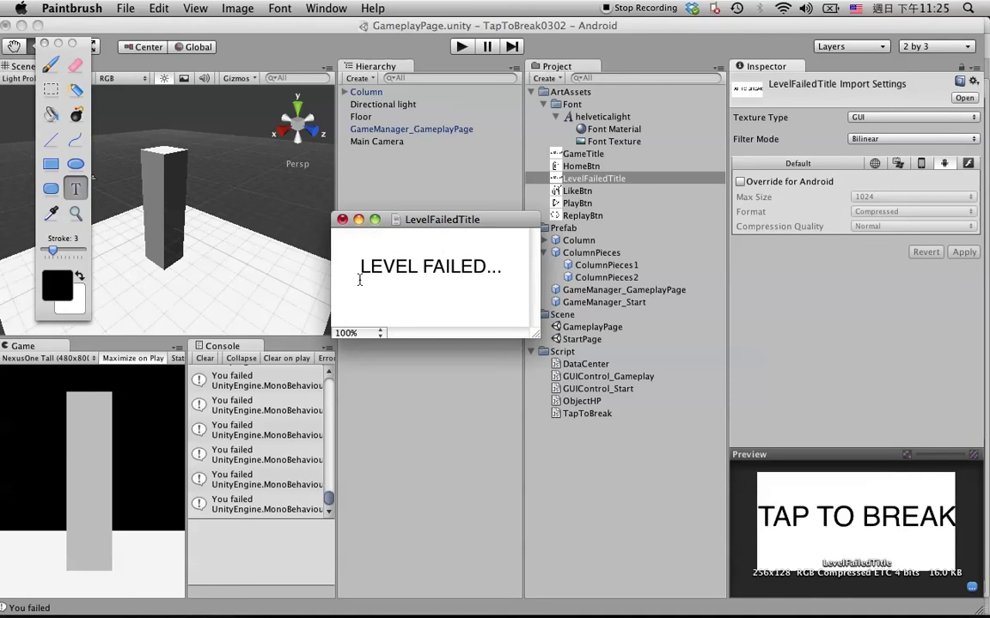
pyautogui.press('Escape')
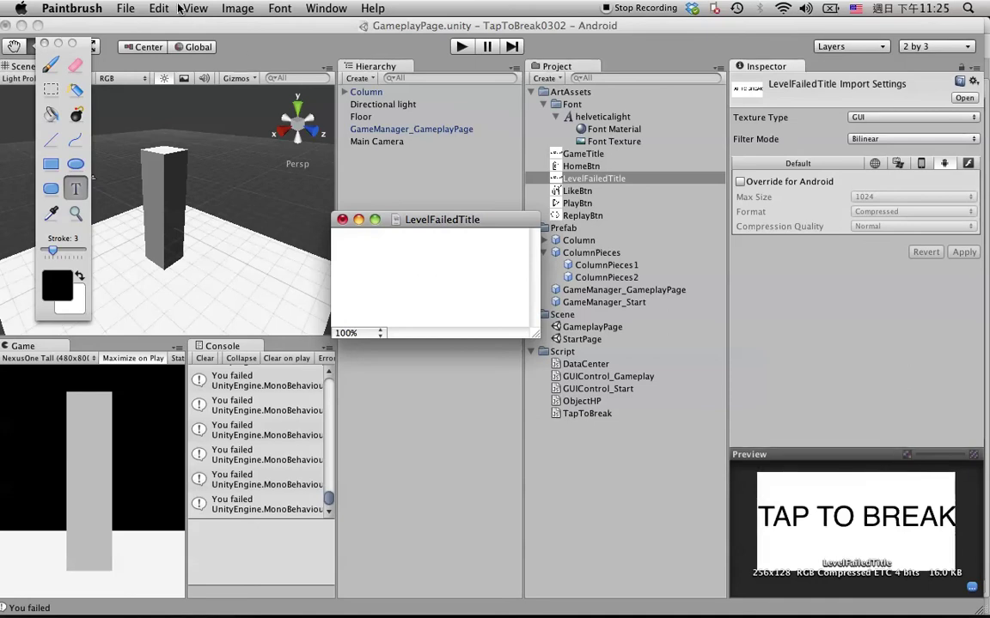
# - Resize the LevelFailedTitle image to 384 × 96 pixels, matching the label size in code
pyautogui.click(125, 12)
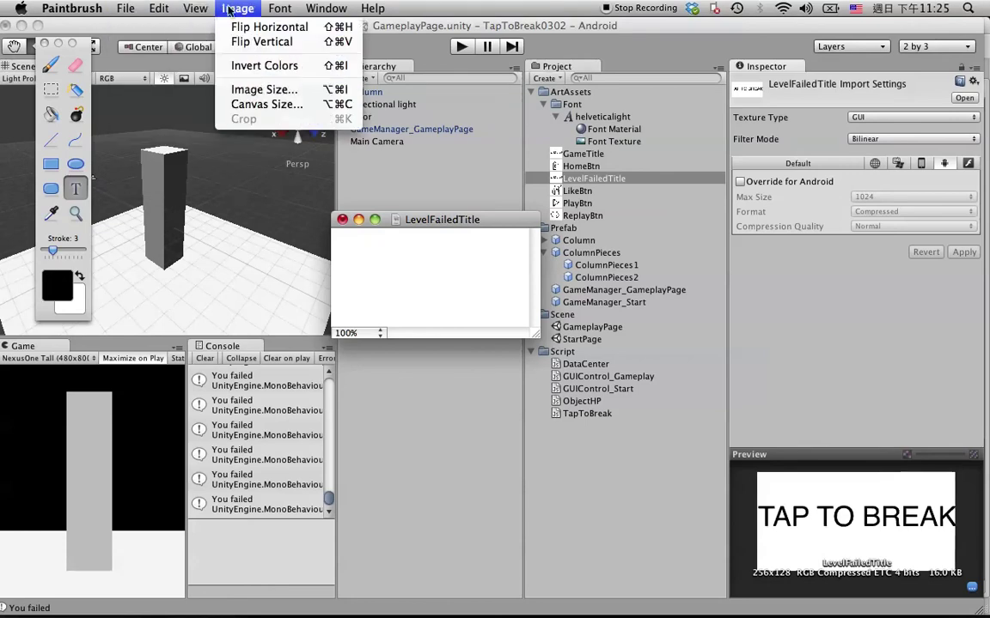
pyautogui.click(258, 104)
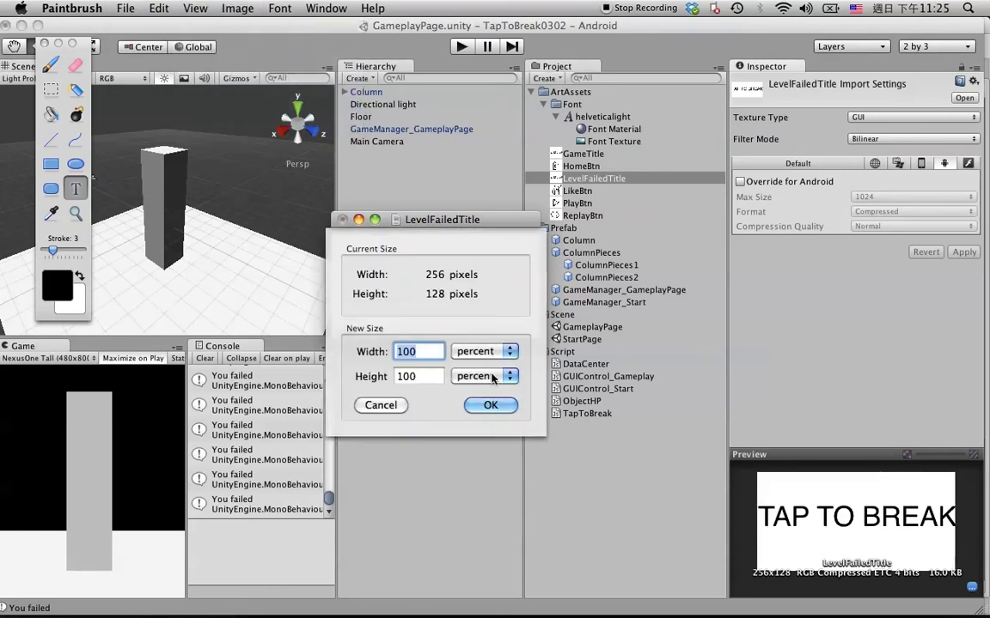
pyautogui.click(486, 353)
pyautogui.click(471, 364)
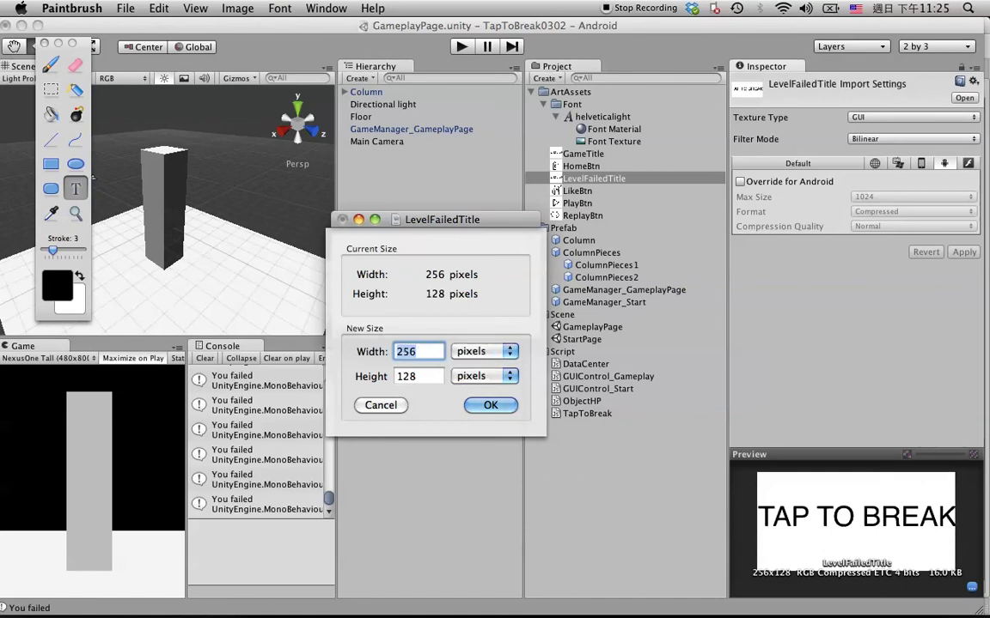
pyautogui.write('384')
pyautogui.doubleClick(418, 378)
pyautogui.write('9')
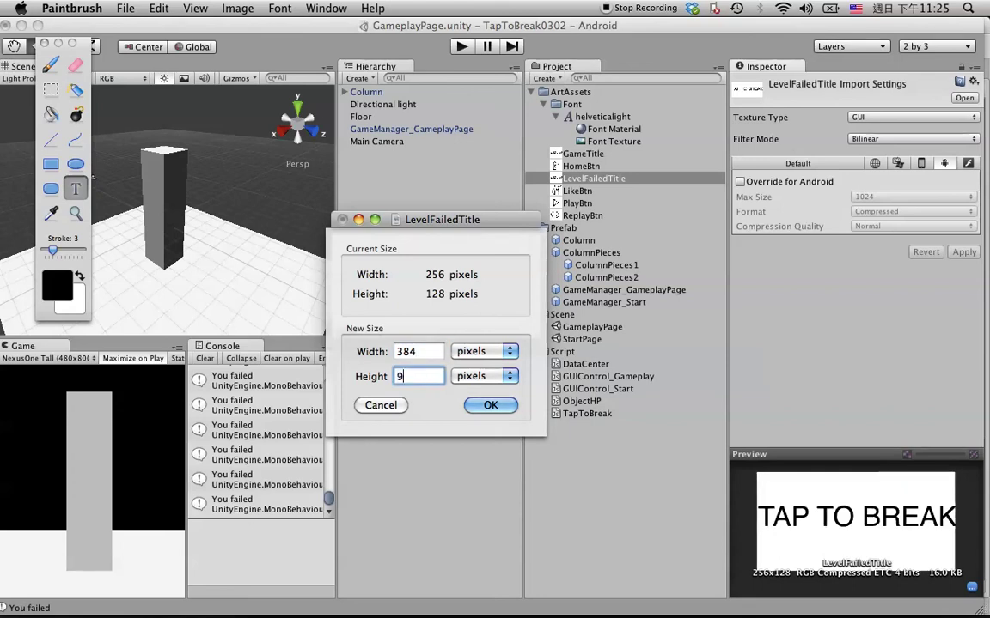
pyautogui.write('6')
pyautogui.press('super+Tab')
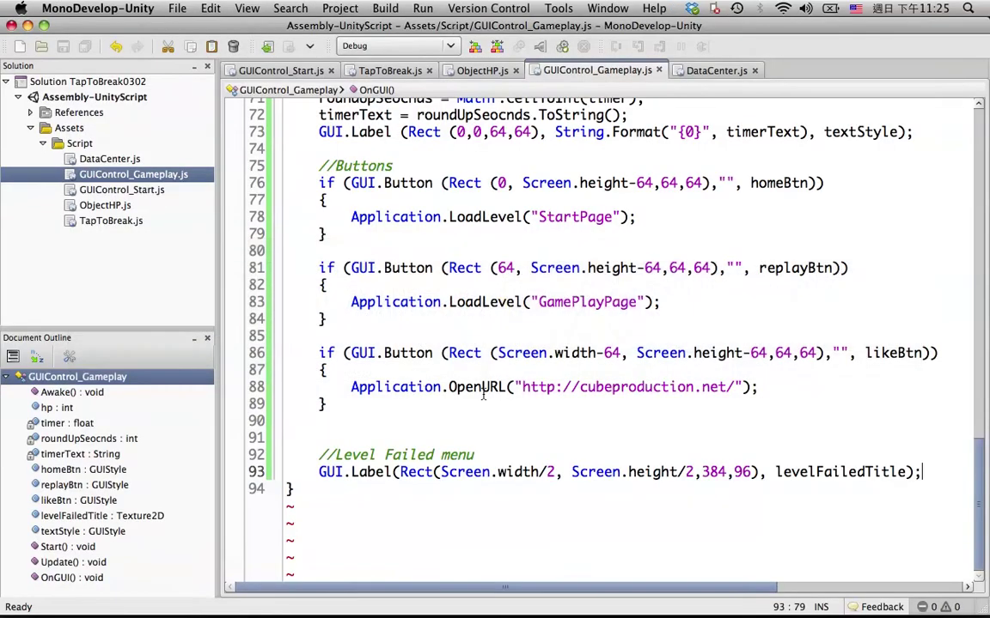
pyautogui.press('super+Tab')
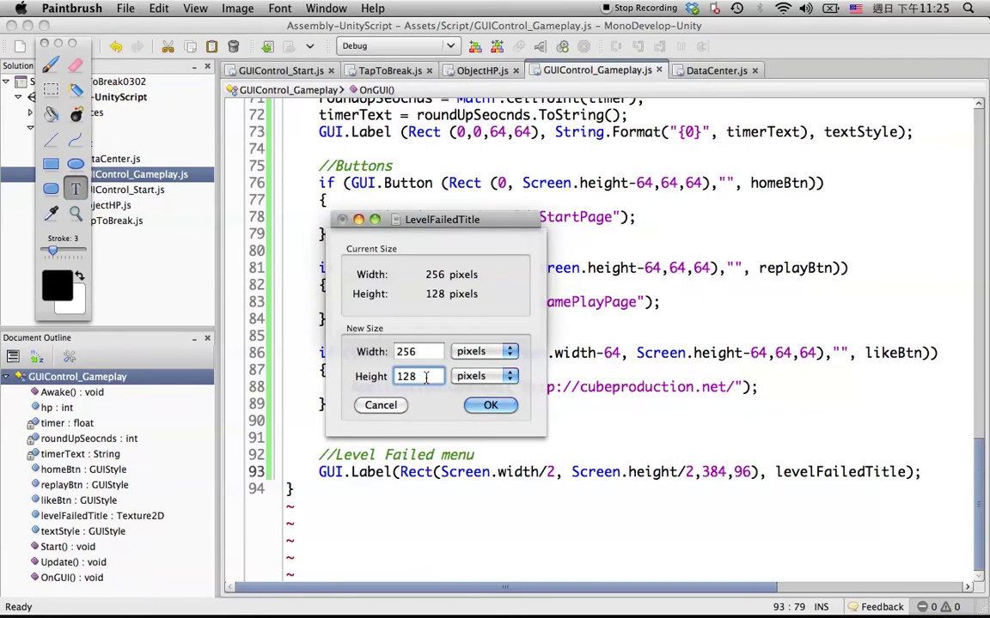
pyautogui.press('BackSpace')
pyautogui.press('BackSpace')
pyautogui.press('BackSpace')
pyautogui.write('9')
pyautogui.write('6')
pyautogui.press('Tab')
pyautogui.write('3')
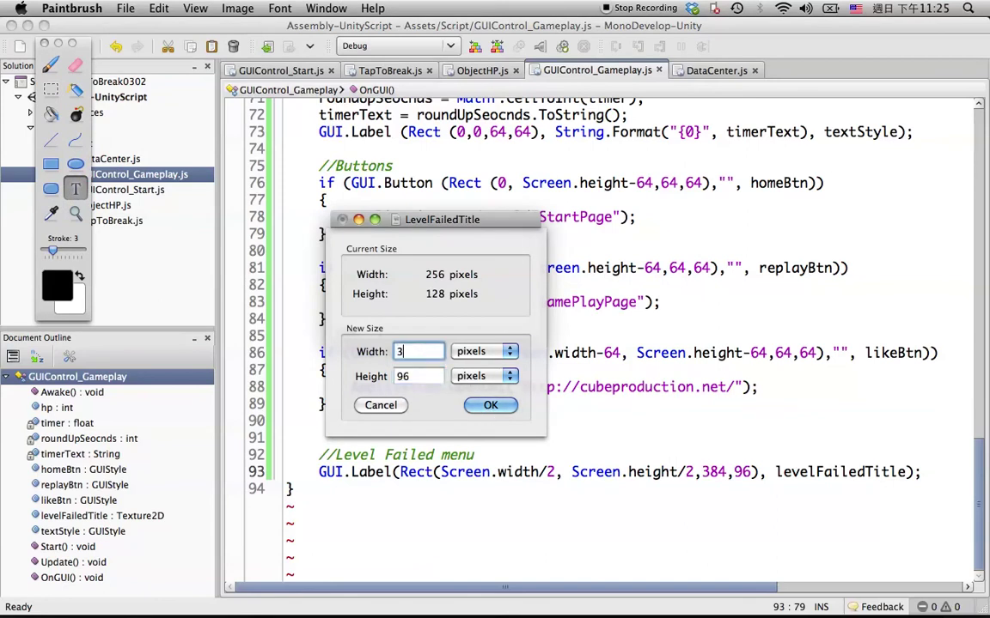
pyautogui.write('84')
pyautogui.click(495, 407)
pyautogui.press('super+Tab')
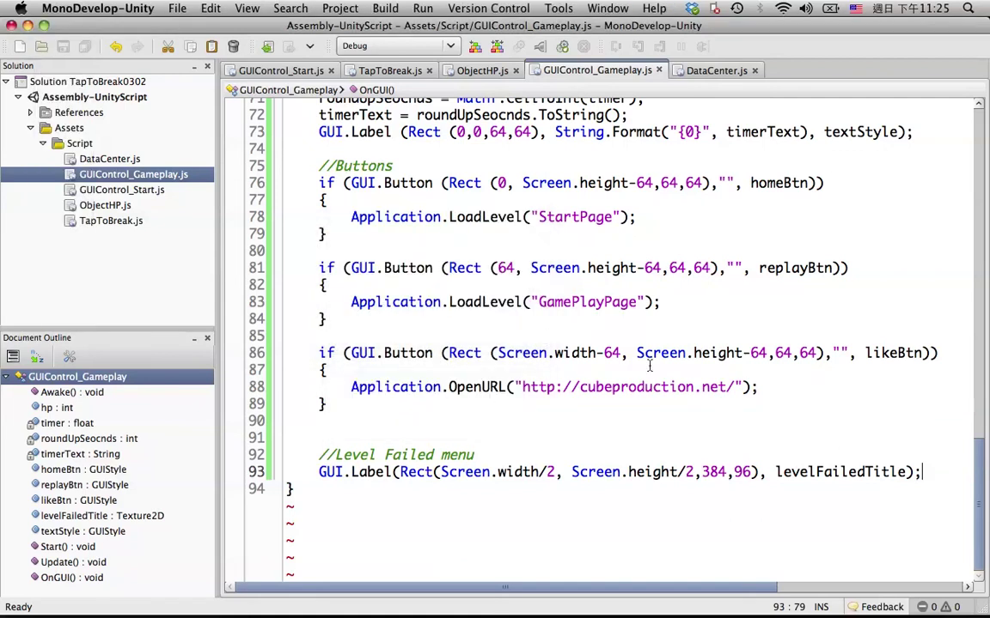
pyautogui.press('super+Tab')
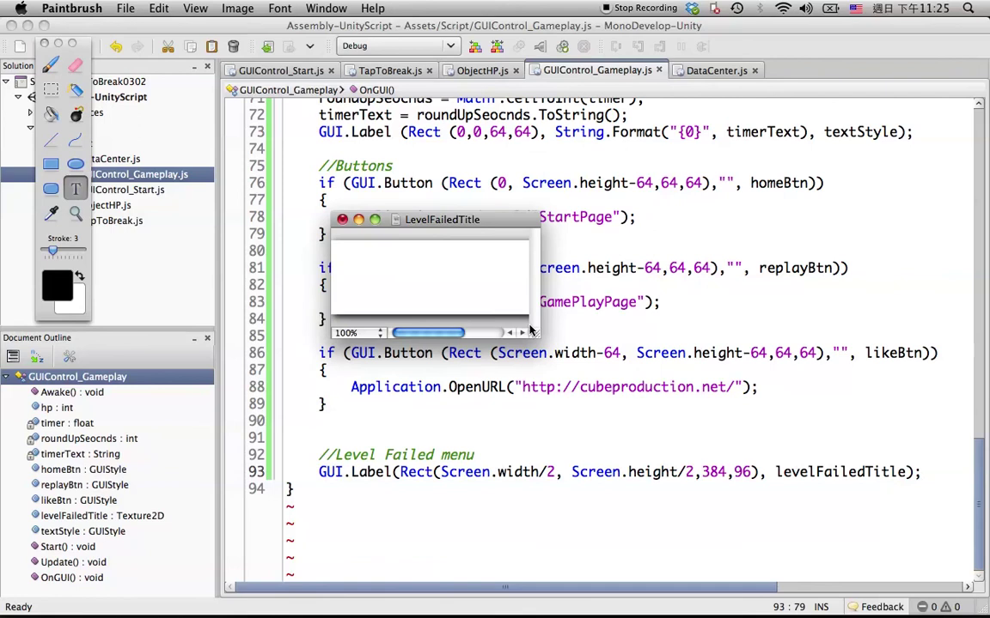
# - Place LEVEL FAILED... at 36 pt on the canvas and nudge it toward the centre
pyautogui.moveTo(536, 335); pyautogui.dragTo(747, 469)
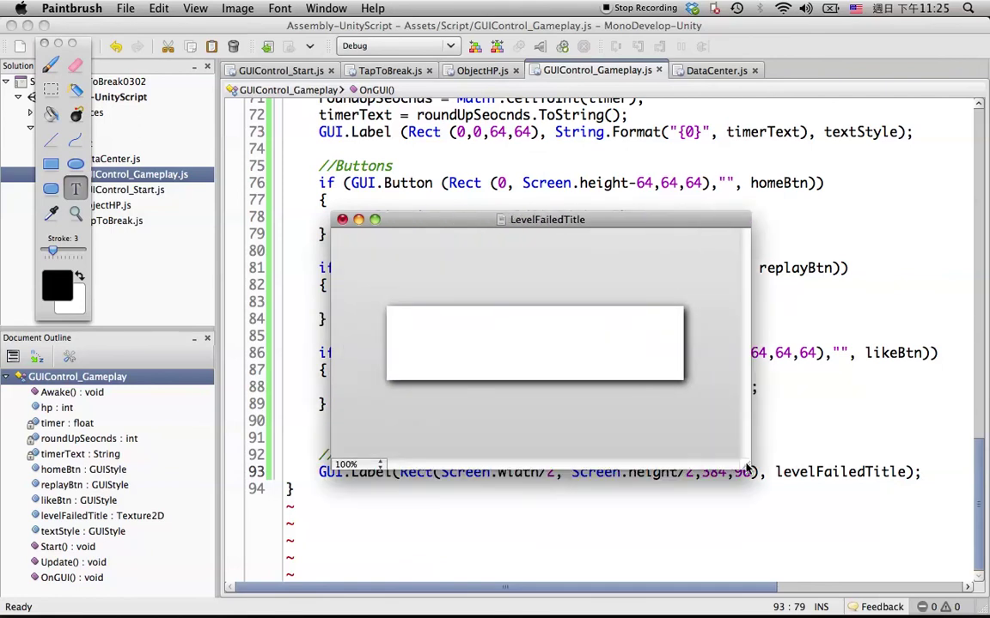
pyautogui.click(483, 354)
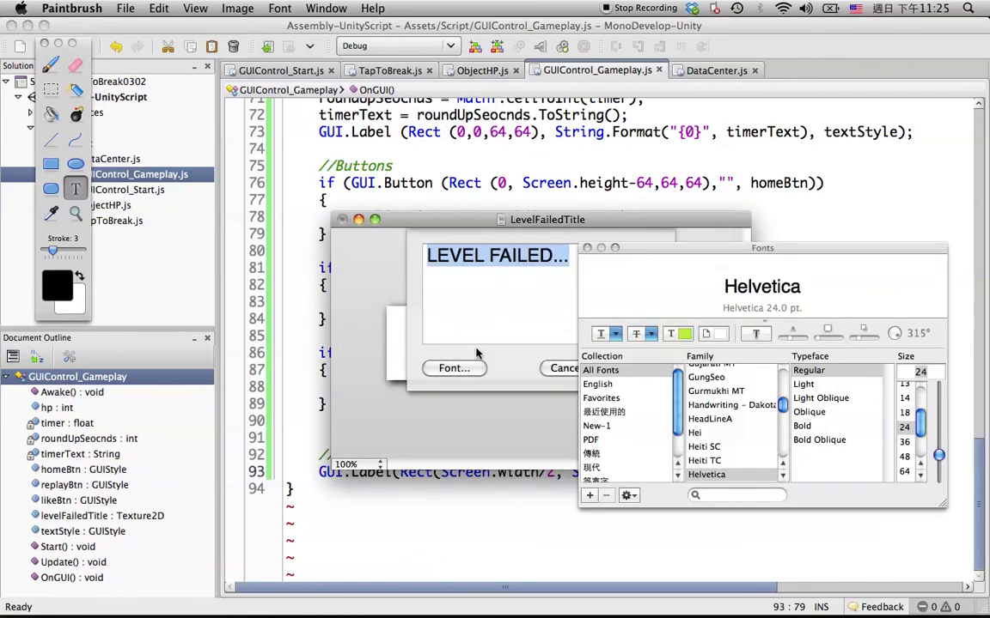
pyautogui.click(904, 443)
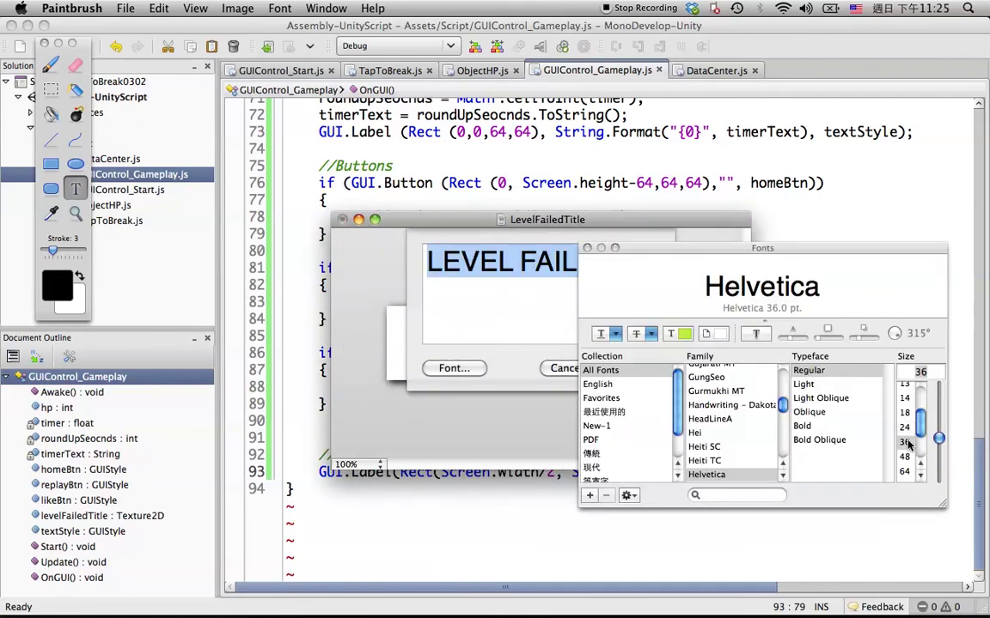
pyautogui.click(586, 249)
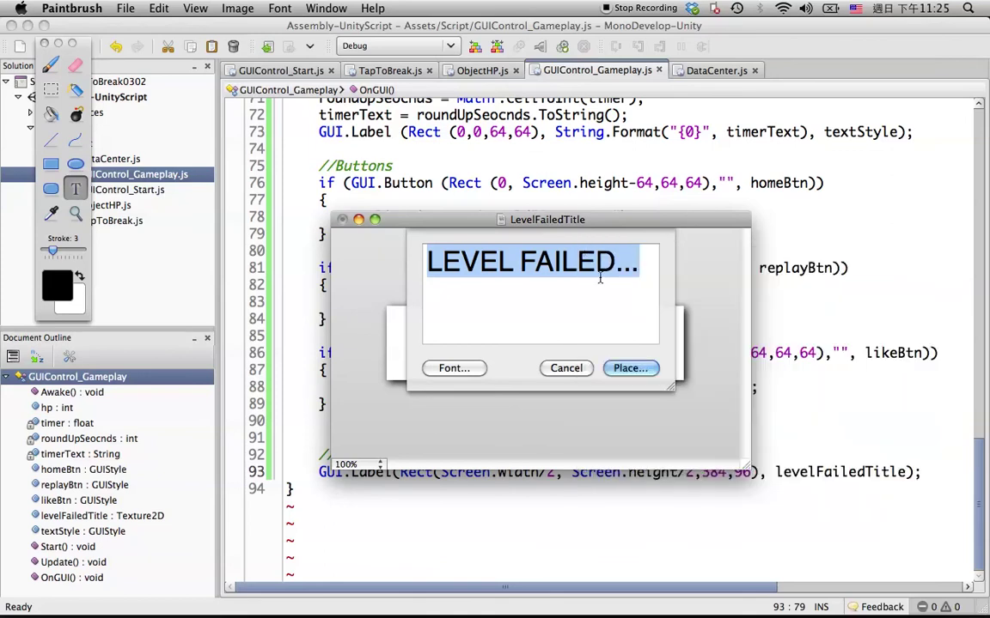
pyautogui.click(629, 368)
pyautogui.moveTo(416, 357); pyautogui.dragTo(430, 362)
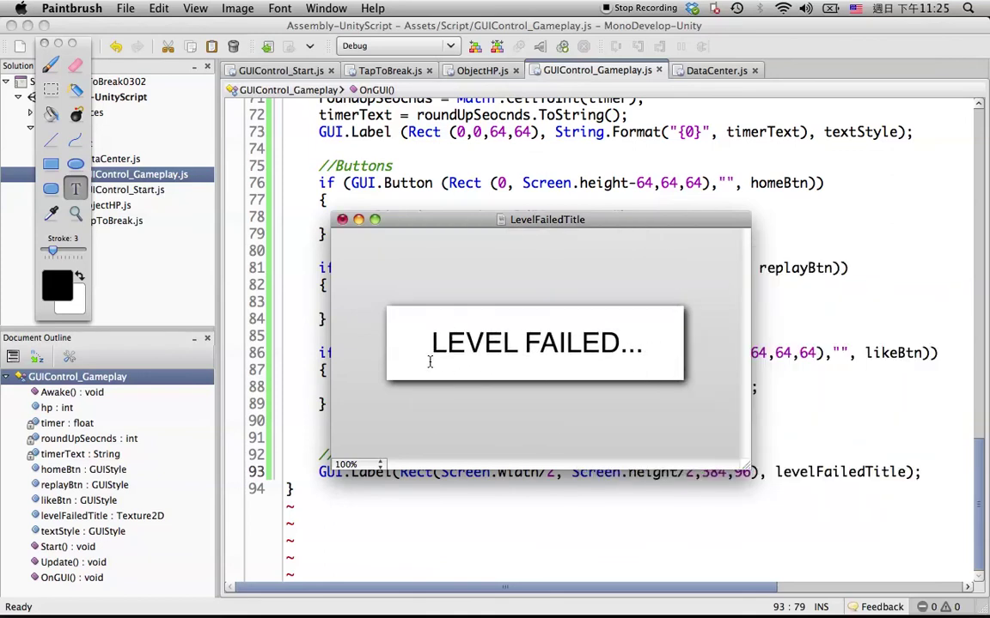
pyautogui.press('super+Tab')
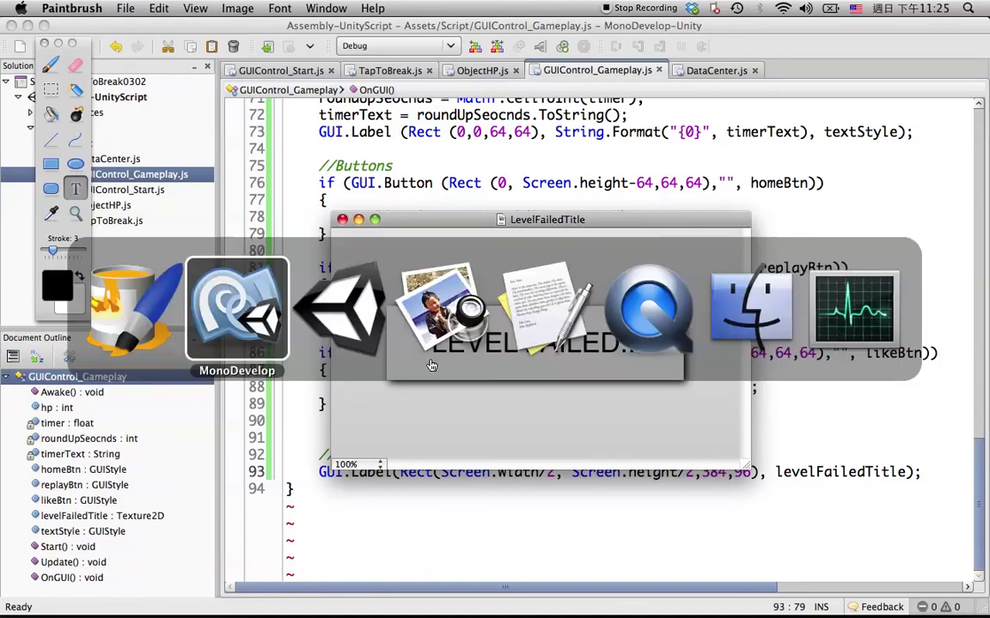
pyautogui.press('super+Tab')
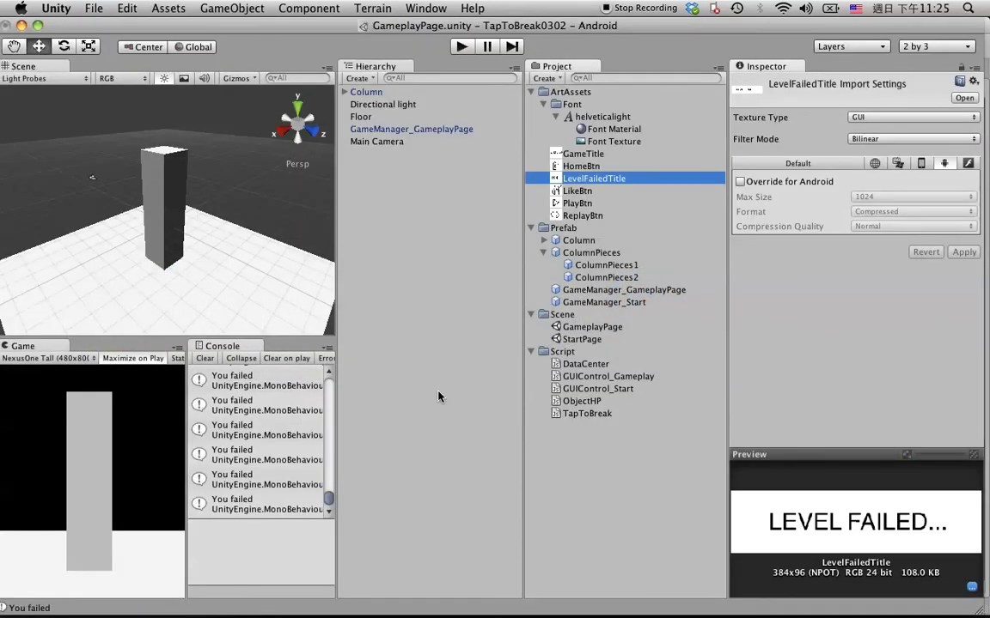
# - Drag LevelFailedTitle into GameManager_GameplayPage's Level Failed Title field and test-play it
pyautogui.click(384, 129)
pyautogui.moveTo(593, 178)
pyautogui.mouseDown()
pyautogui.moveTo(876, 303)
pyautogui.moveTo(870, 295)
pyautogui.mouseUp()
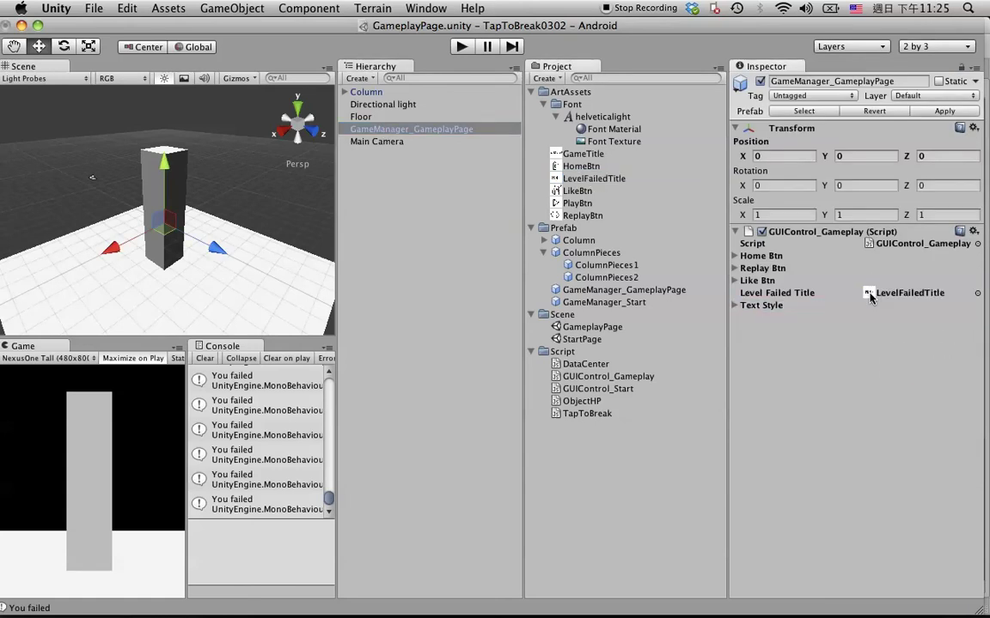
pyautogui.click(461, 47)
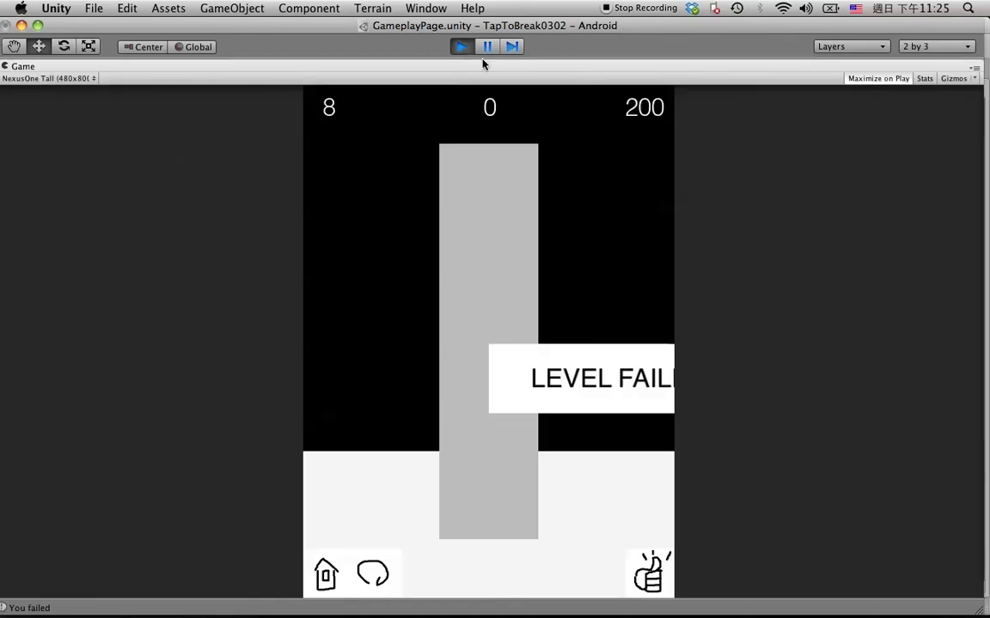
pyautogui.click(464, 48)
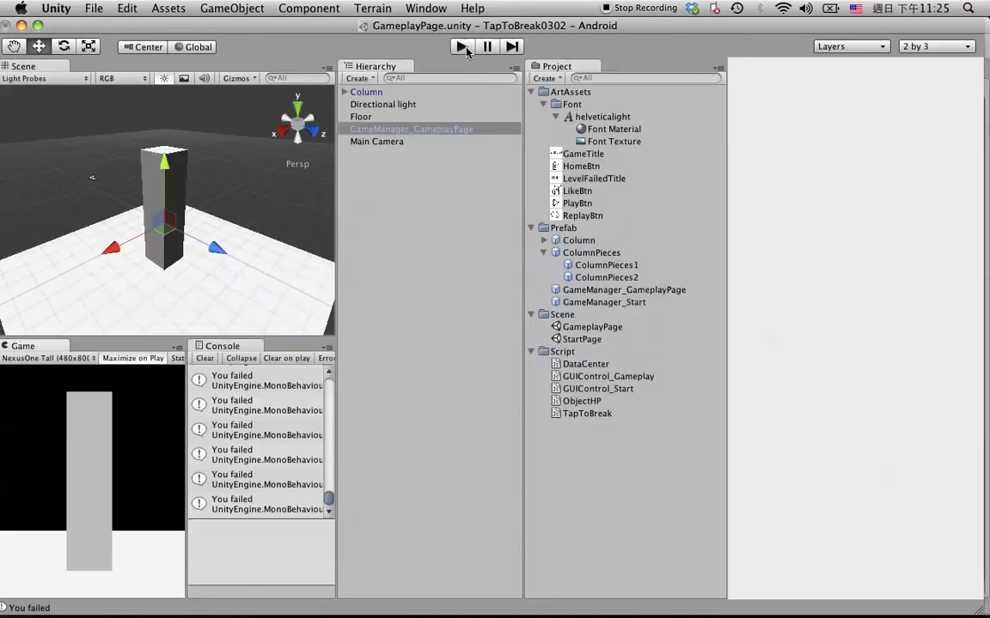
pyautogui.press('super+Tab')
pyautogui.click(300, 297)
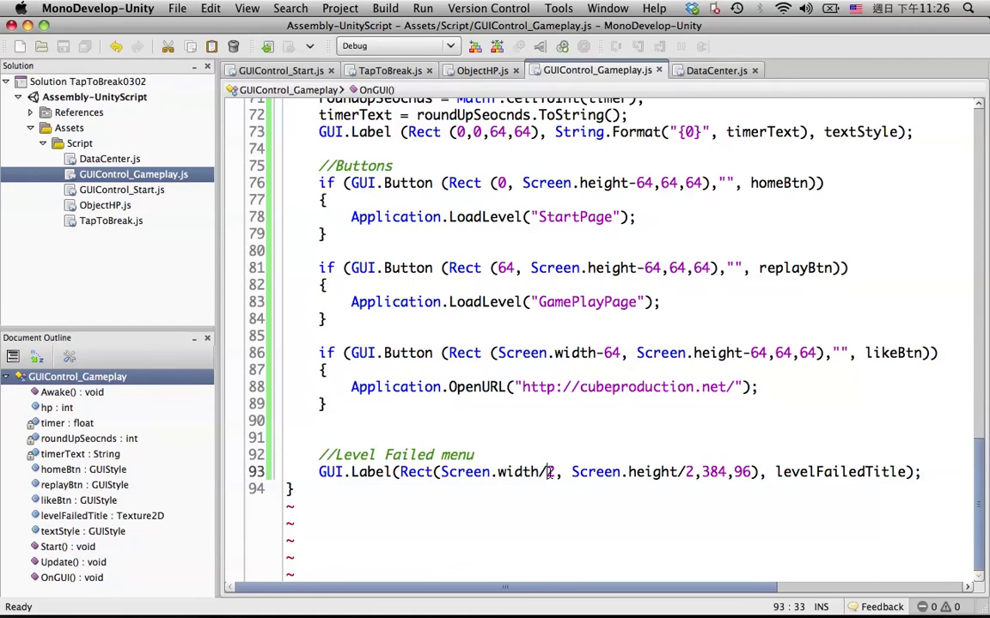
# - Change the label's x to Screen.width/2-192 on line 93, save, and check it in Play mode
pyautogui.write('-1')
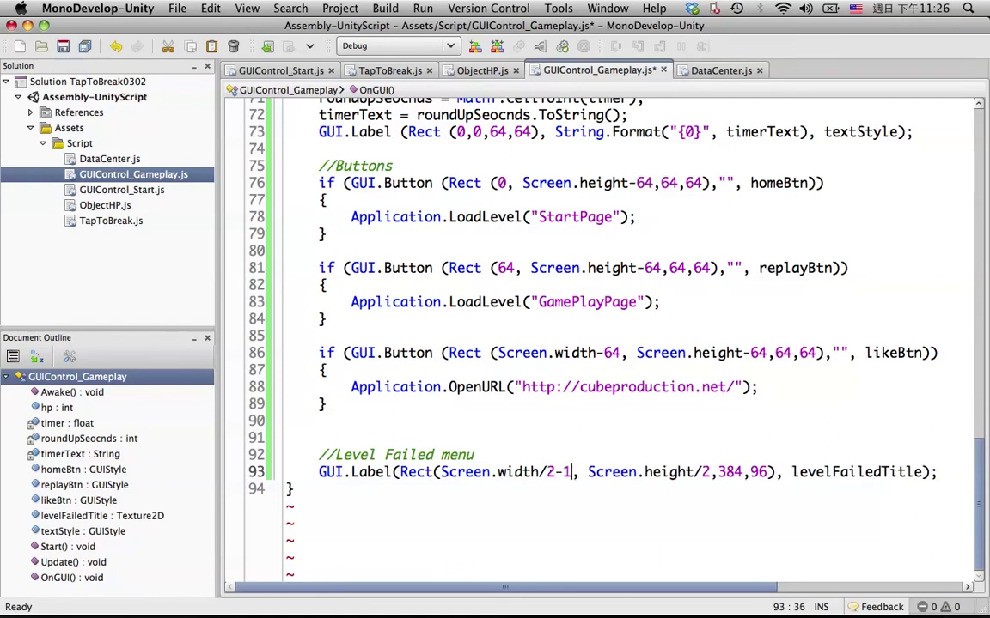
pyautogui.write('92')
pyautogui.press('super+s')
pyautogui.press('super+Tab')
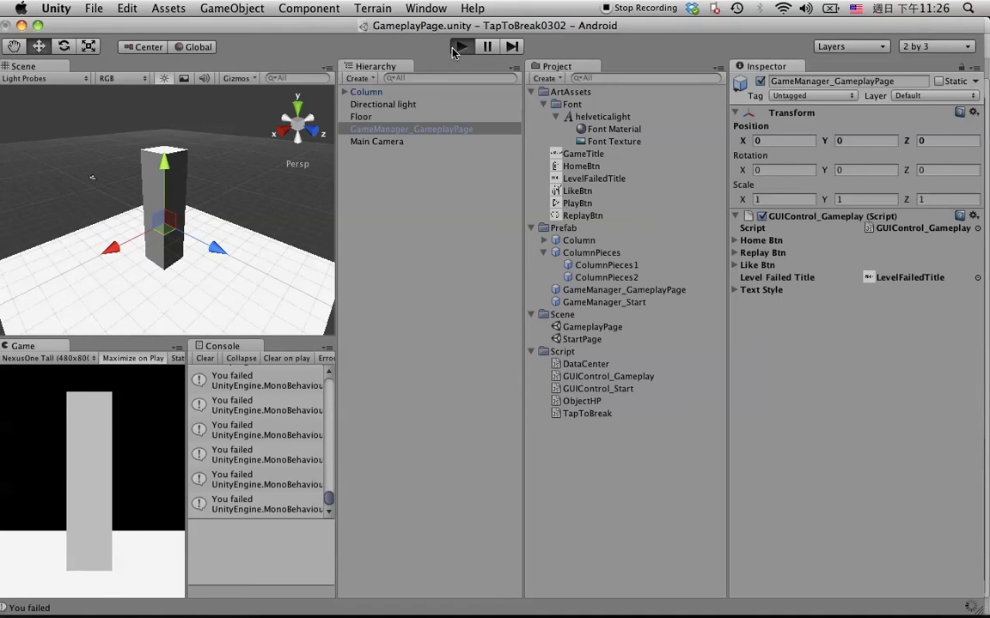
pyautogui.click(460, 47)
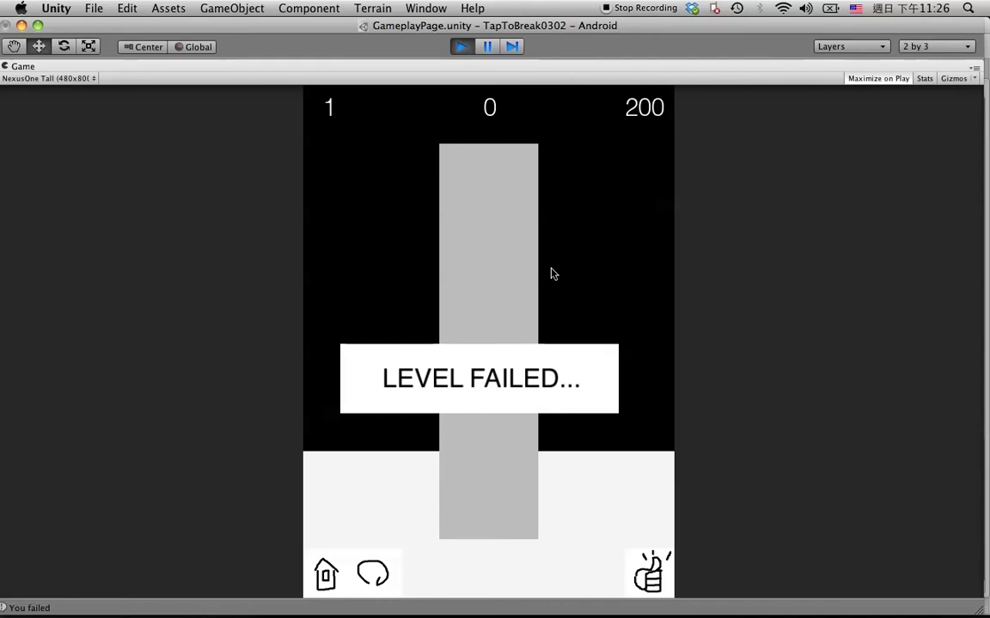
pyautogui.click(461, 46)
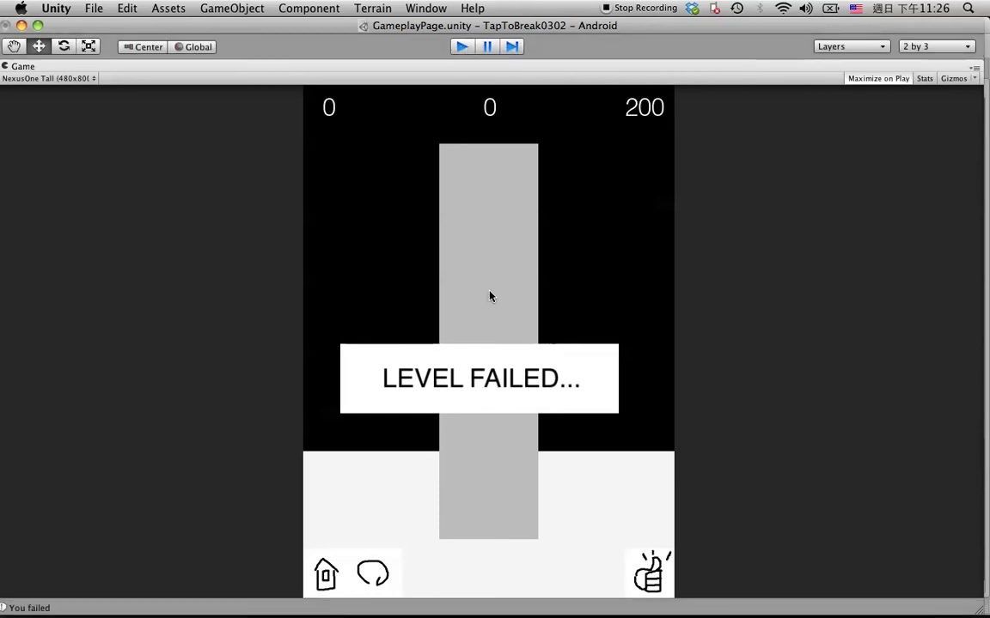
pyautogui.press('super+Tab')
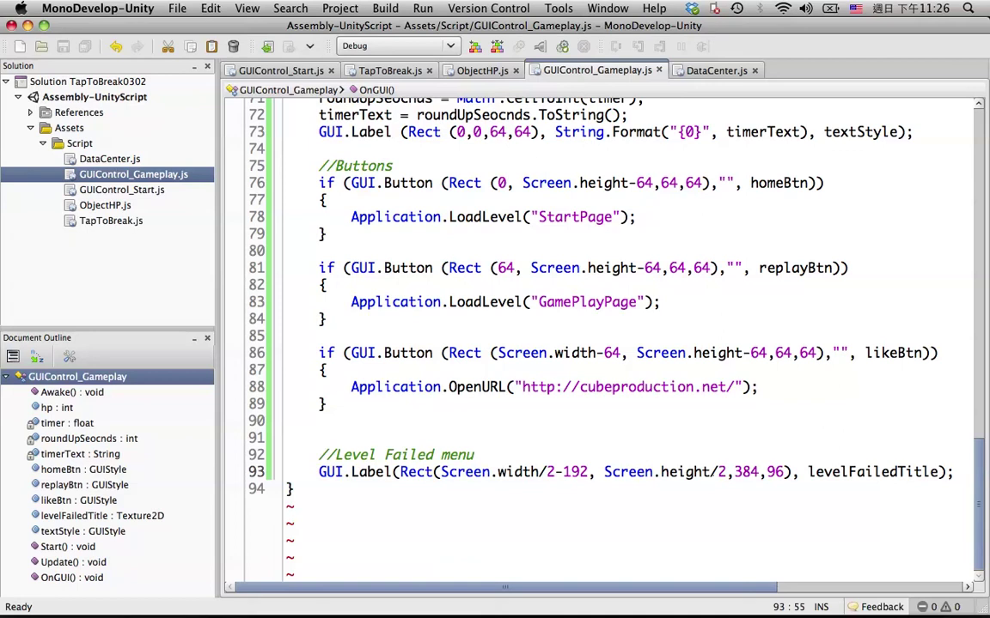
# - Offset the label's y by -256 after Screen.height/2, save, and test in Play mode
pyautogui.write('-')
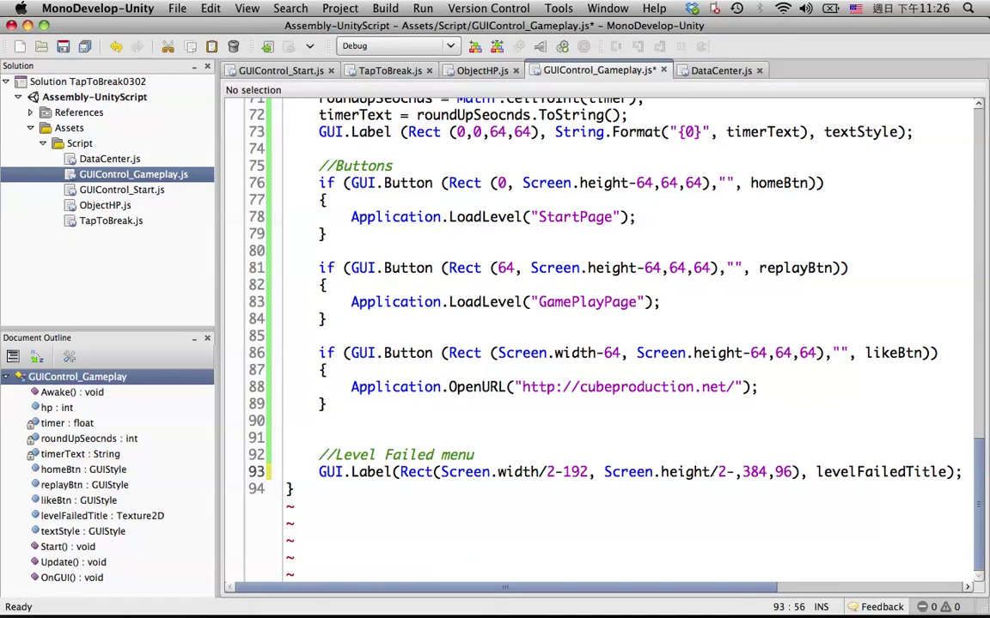
pyautogui.write('256')
pyautogui.press('super+s')
pyautogui.press('super+Tab')
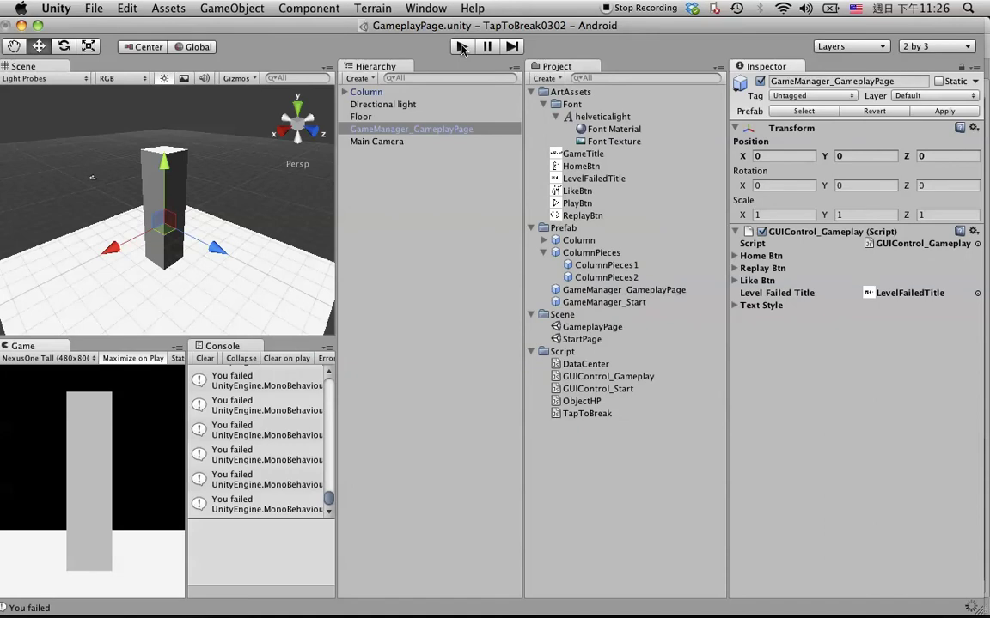
pyautogui.click(462, 46)
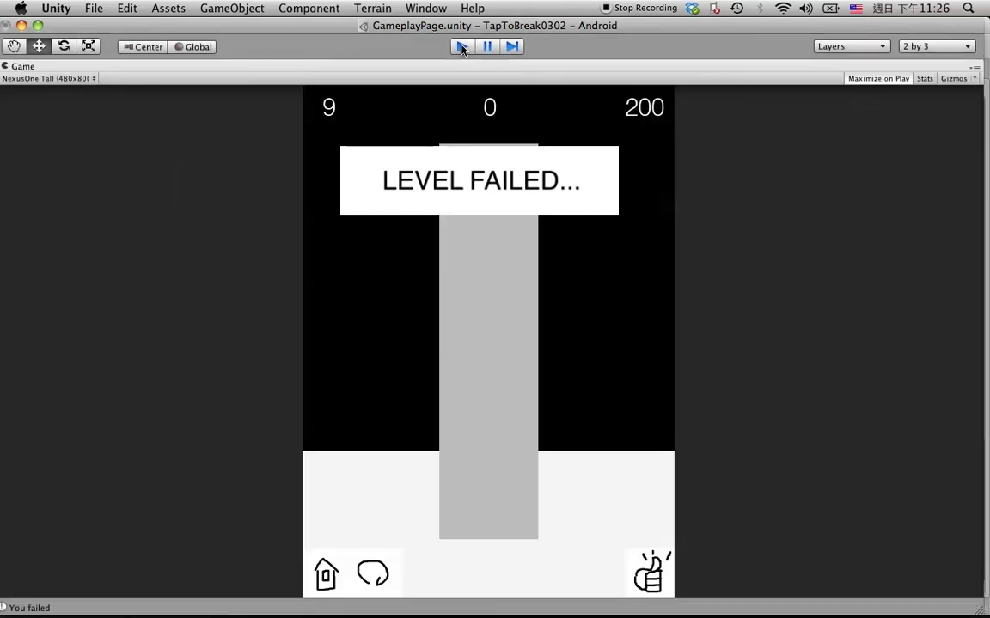
pyautogui.press('super+p')
pyautogui.press('super+Tab')
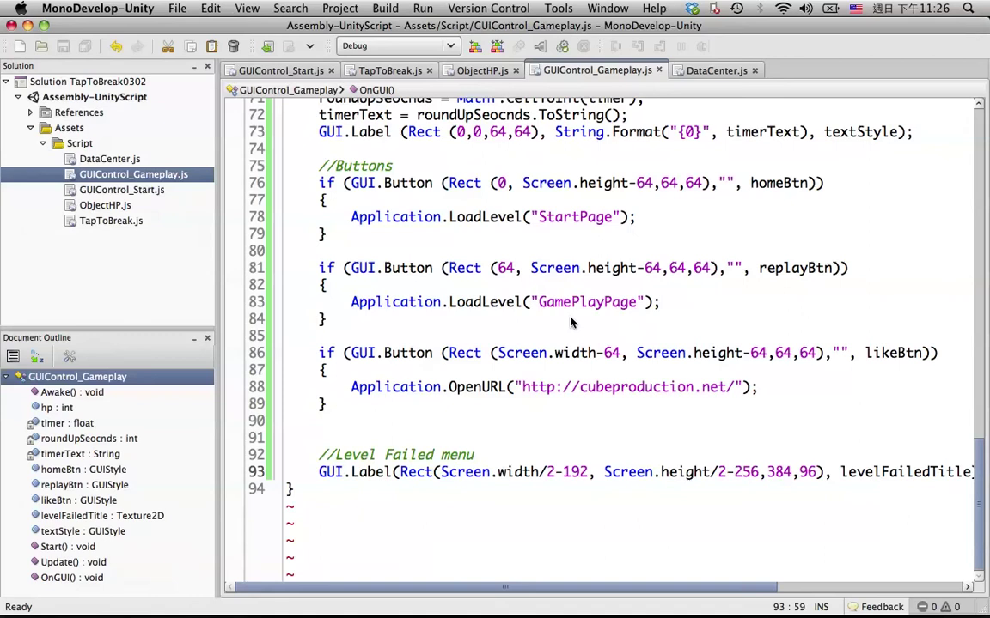
# - Change the vertical offset to -96, save, and test again in Play mode
pyautogui.press('BackSpace')
pyautogui.press('BackSpace')
pyautogui.press('BackSpace')
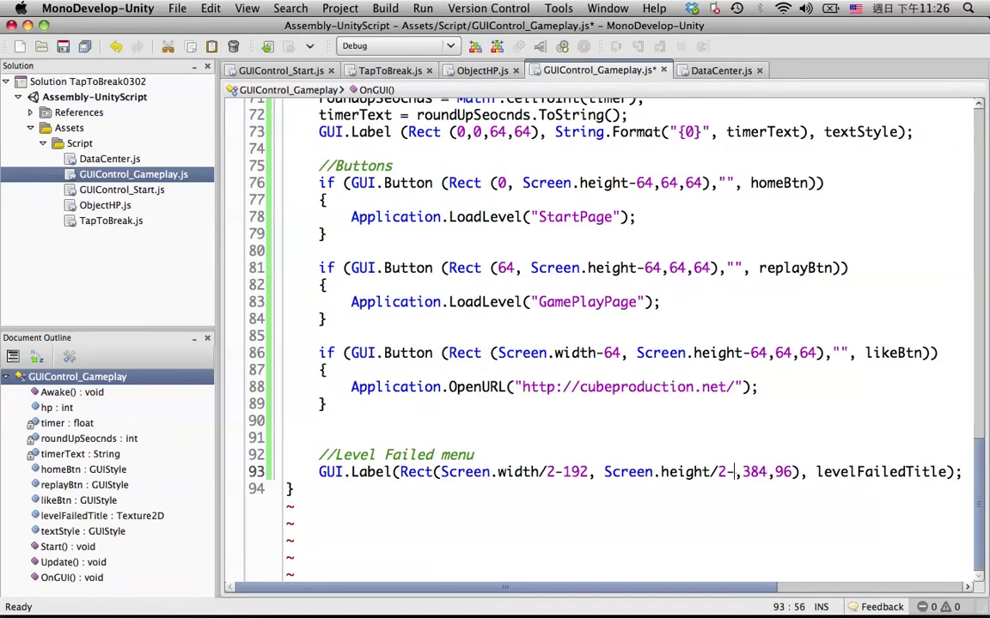
pyautogui.write('96')
pyautogui.press('super+s')
pyautogui.press('super+Tab')
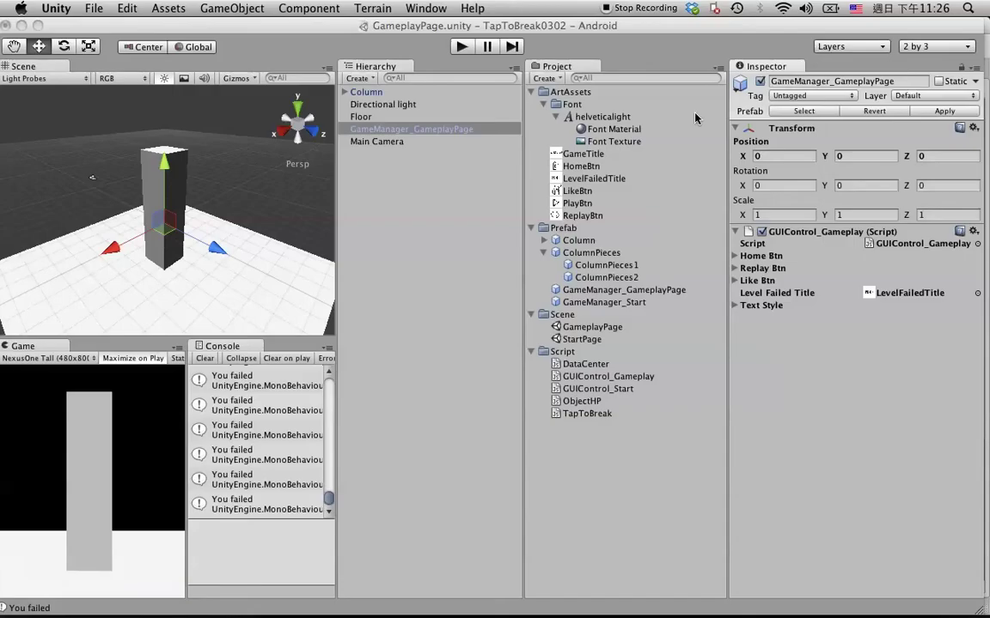
pyautogui.click(464, 46)
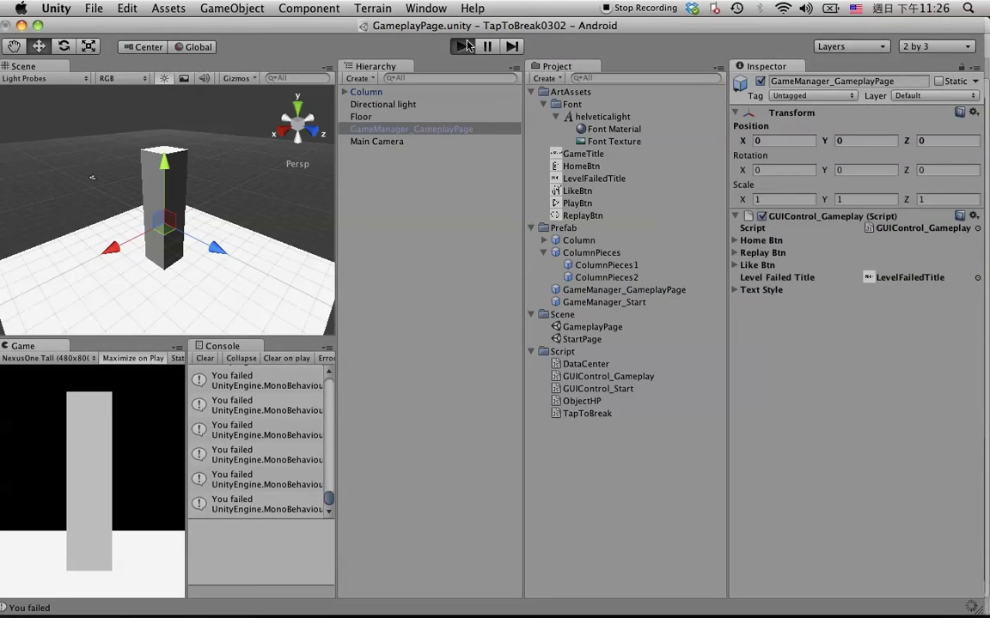